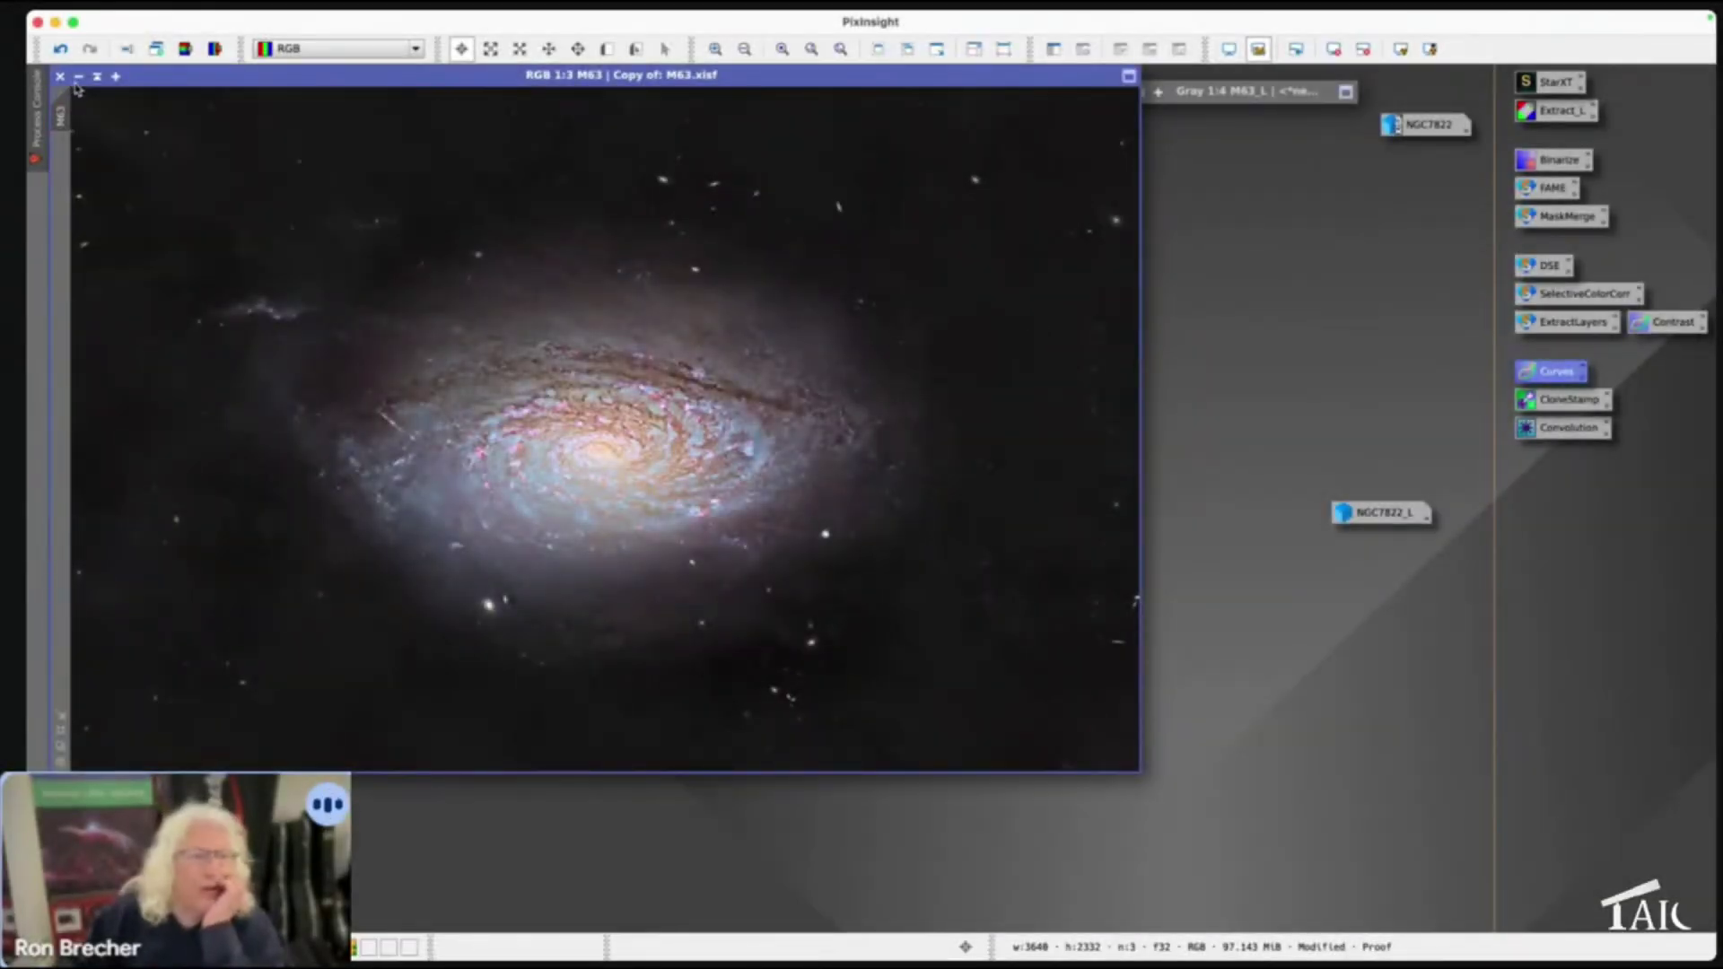
Minimise the M63 galaxy image, move the shaded Gray window aside, and restore the NGC7822 image
left_click(79, 77)
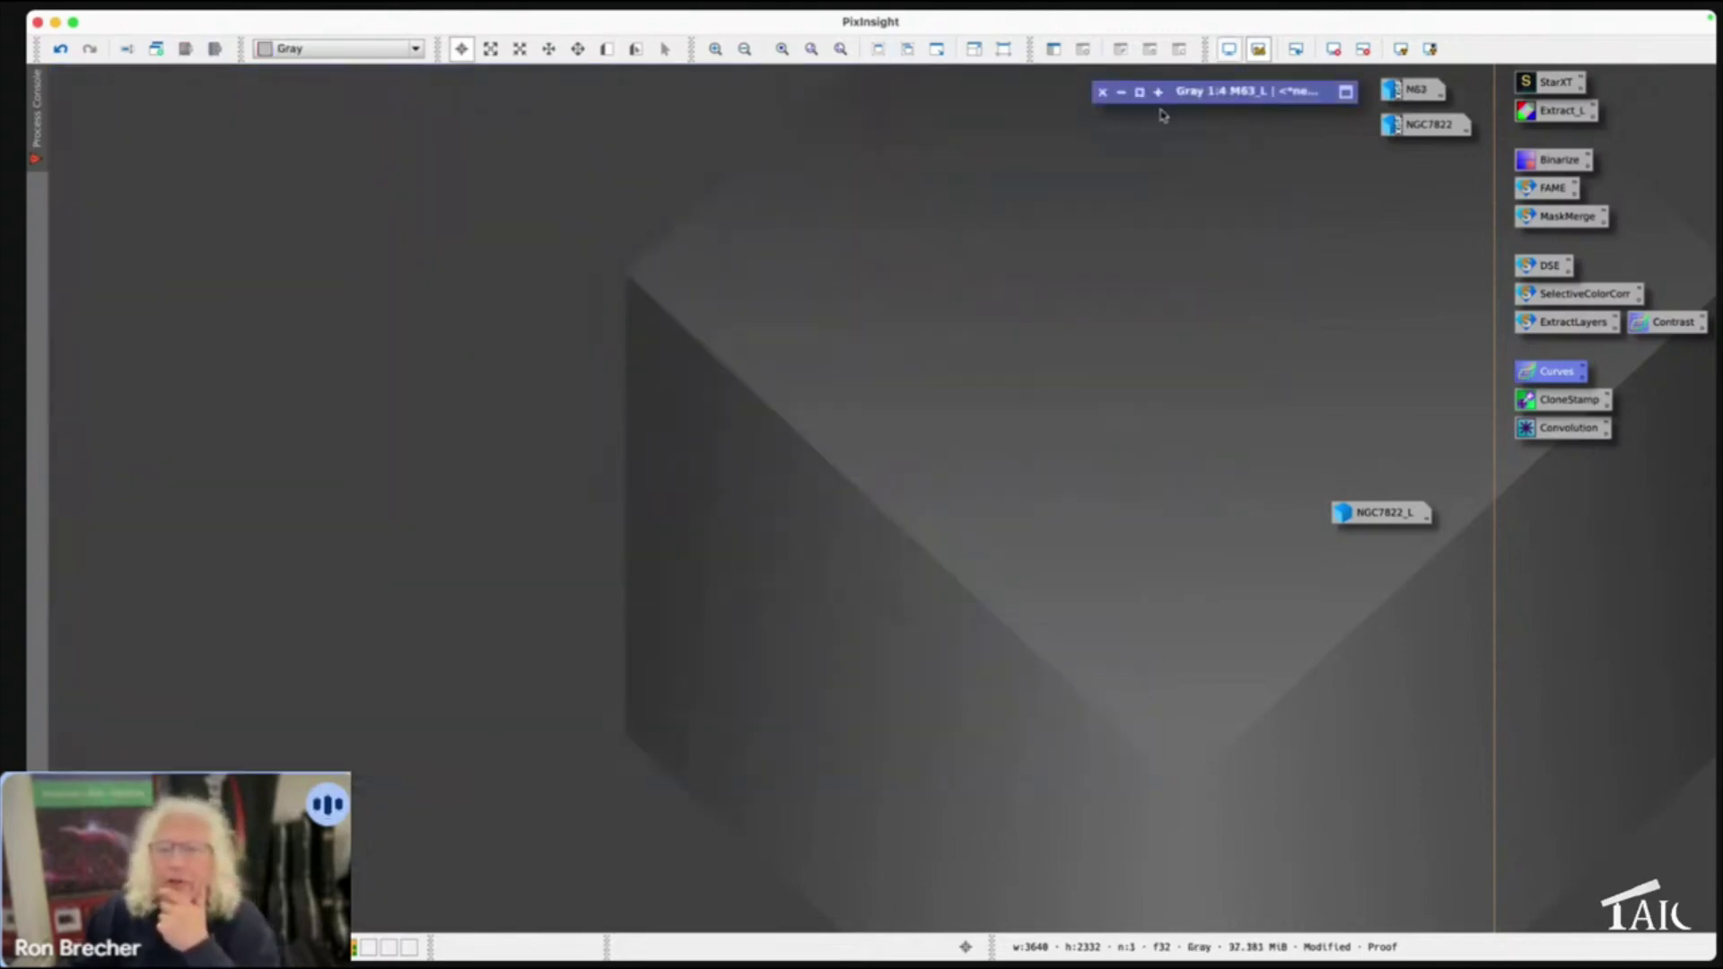
mouse_move(1209, 91)
left_mouse_down()
mouse_move(1211, 119)
mouse_move(1211, 87)
left_mouse_up()
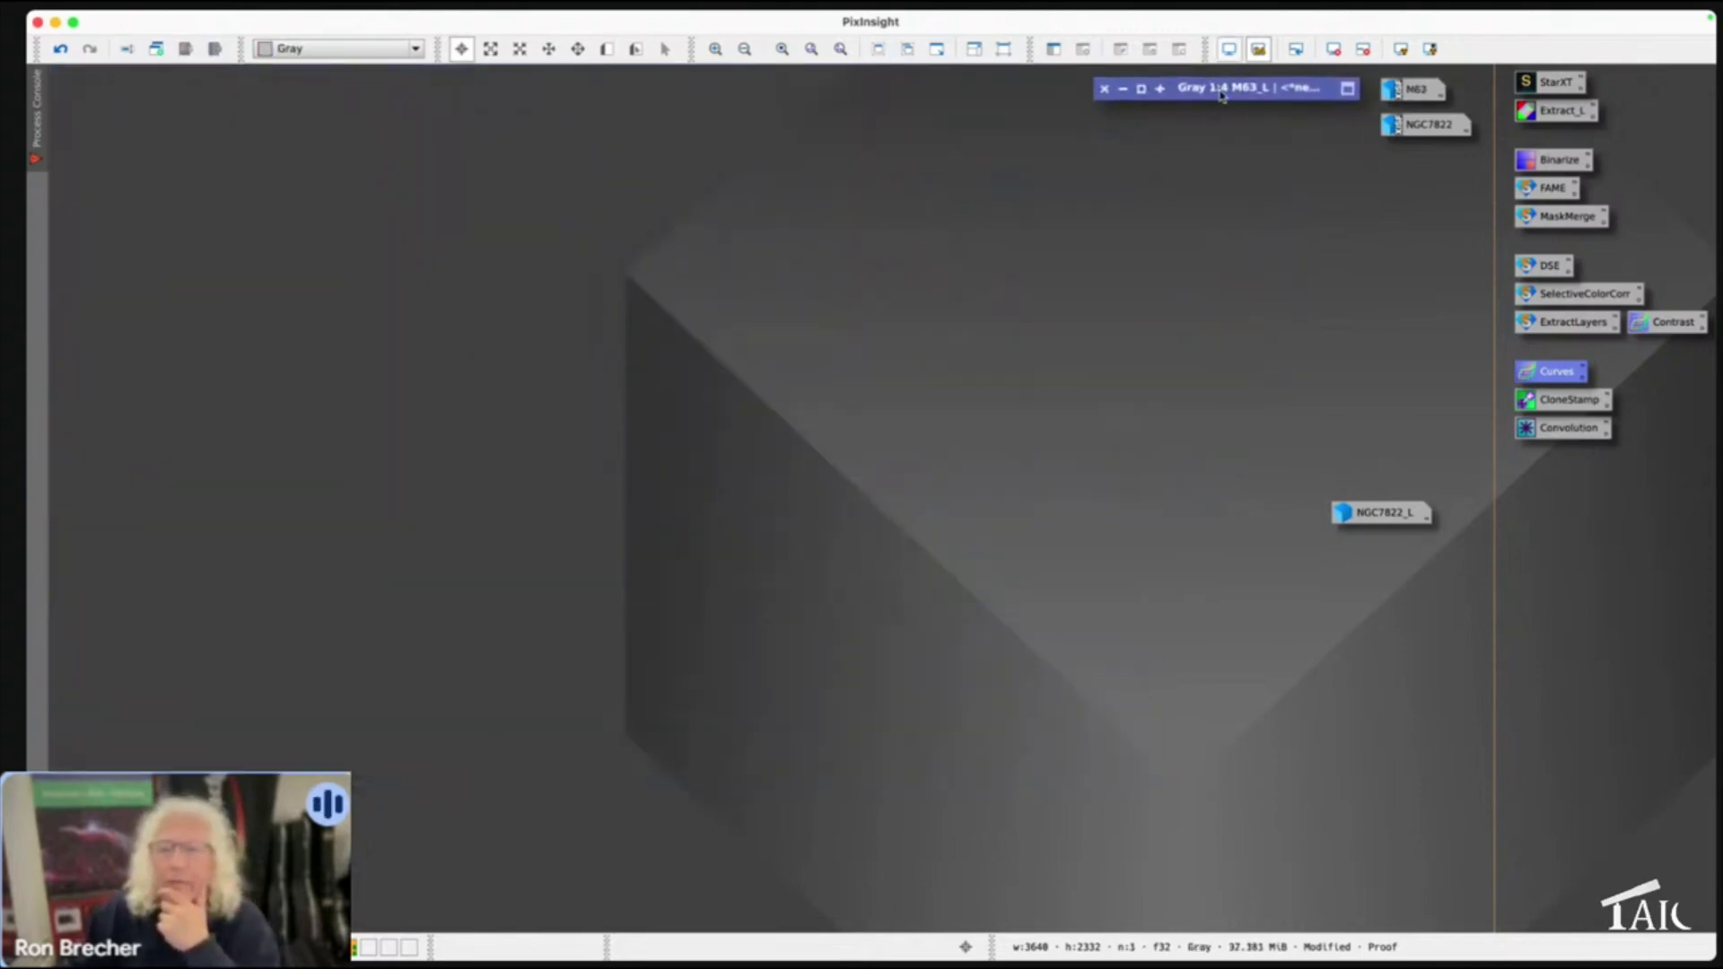
double_click(1451, 131)
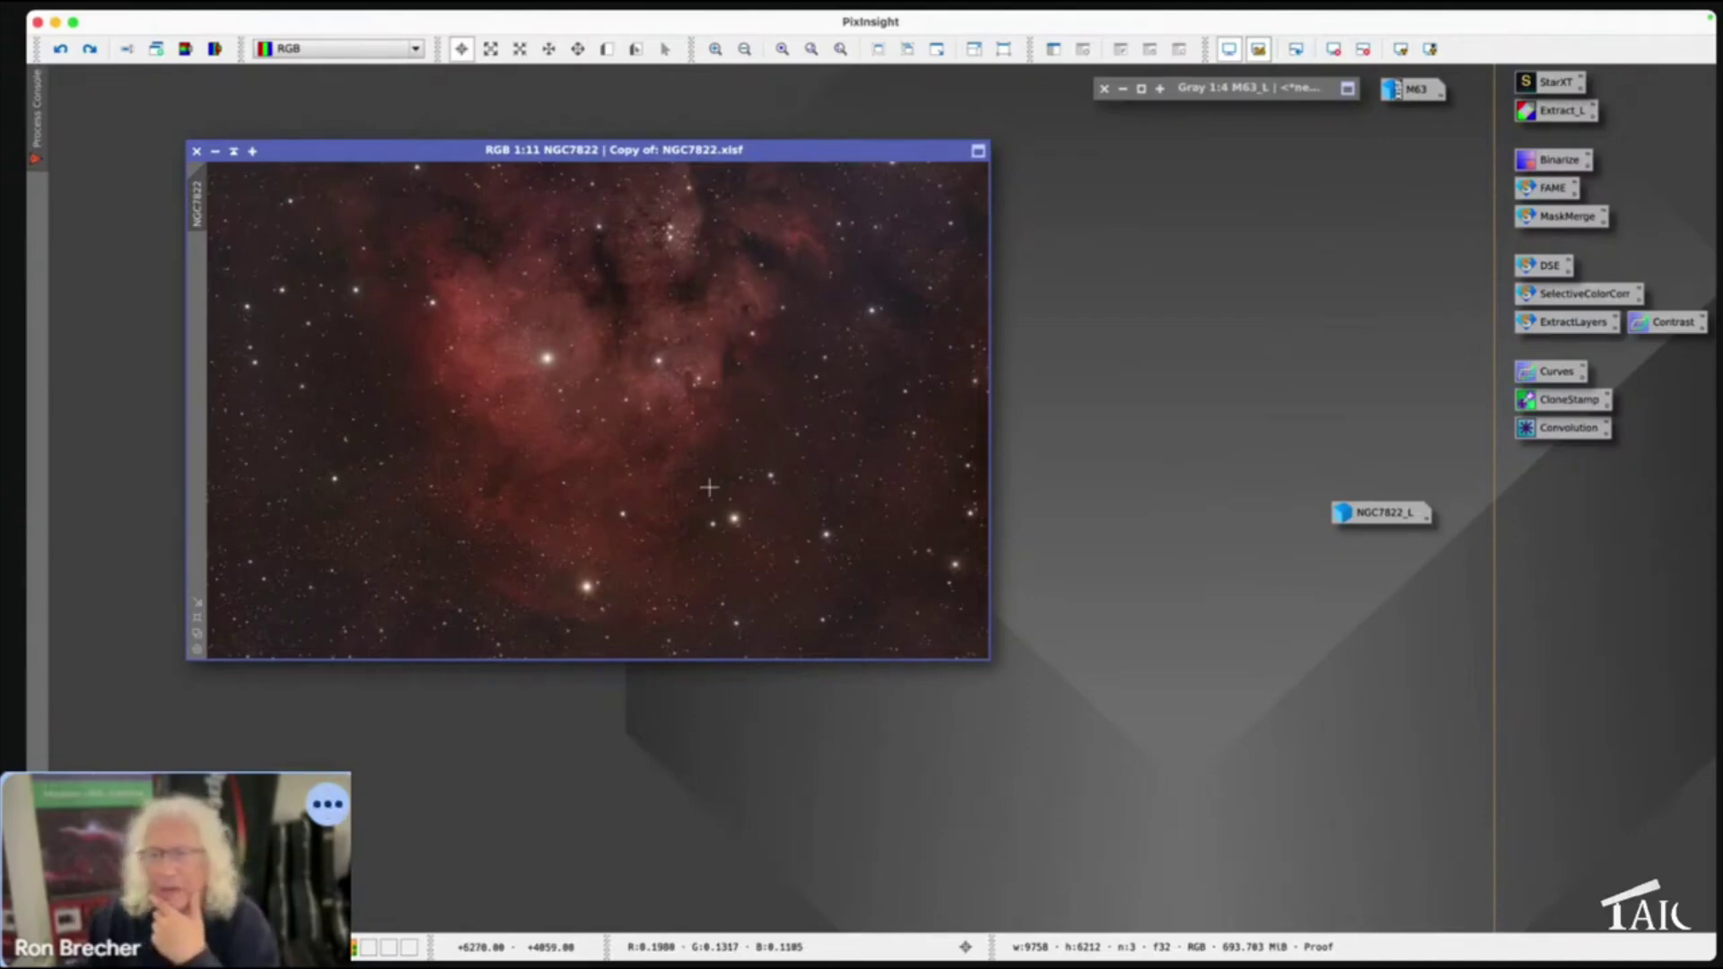
Remove the stars from NGC7822 with StarXT and park the NGC7822_stars icon near the top
left_click_drag(1551, 86, 810, 364)
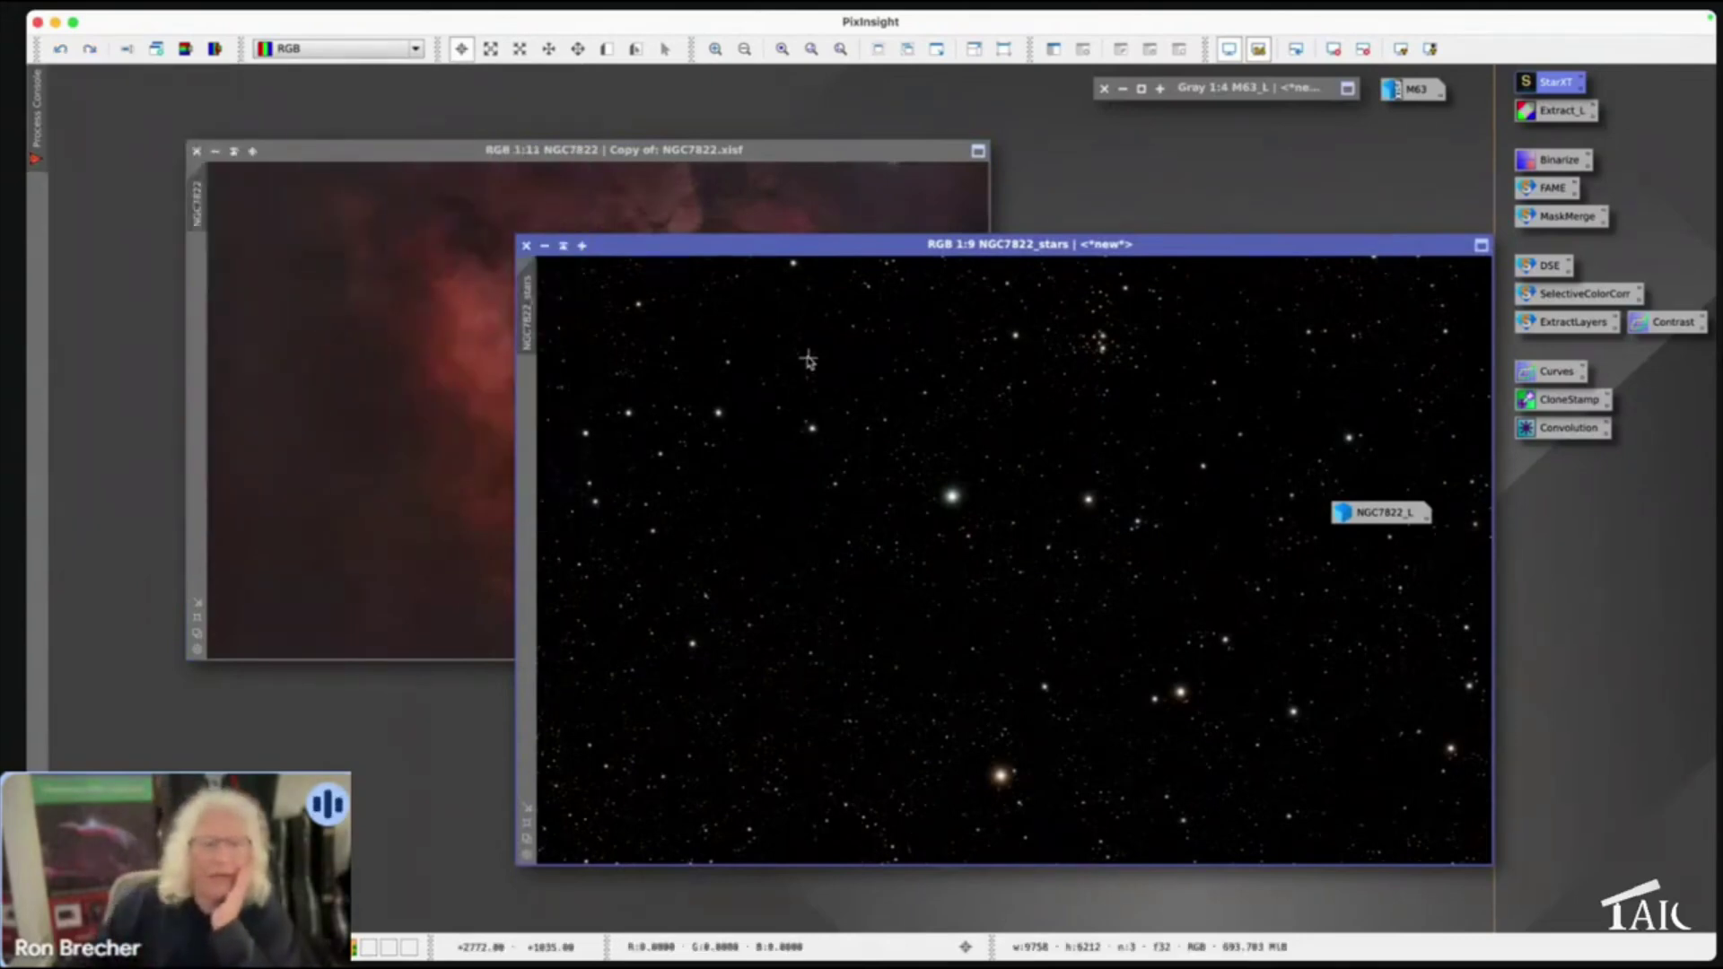
left_click(544, 247)
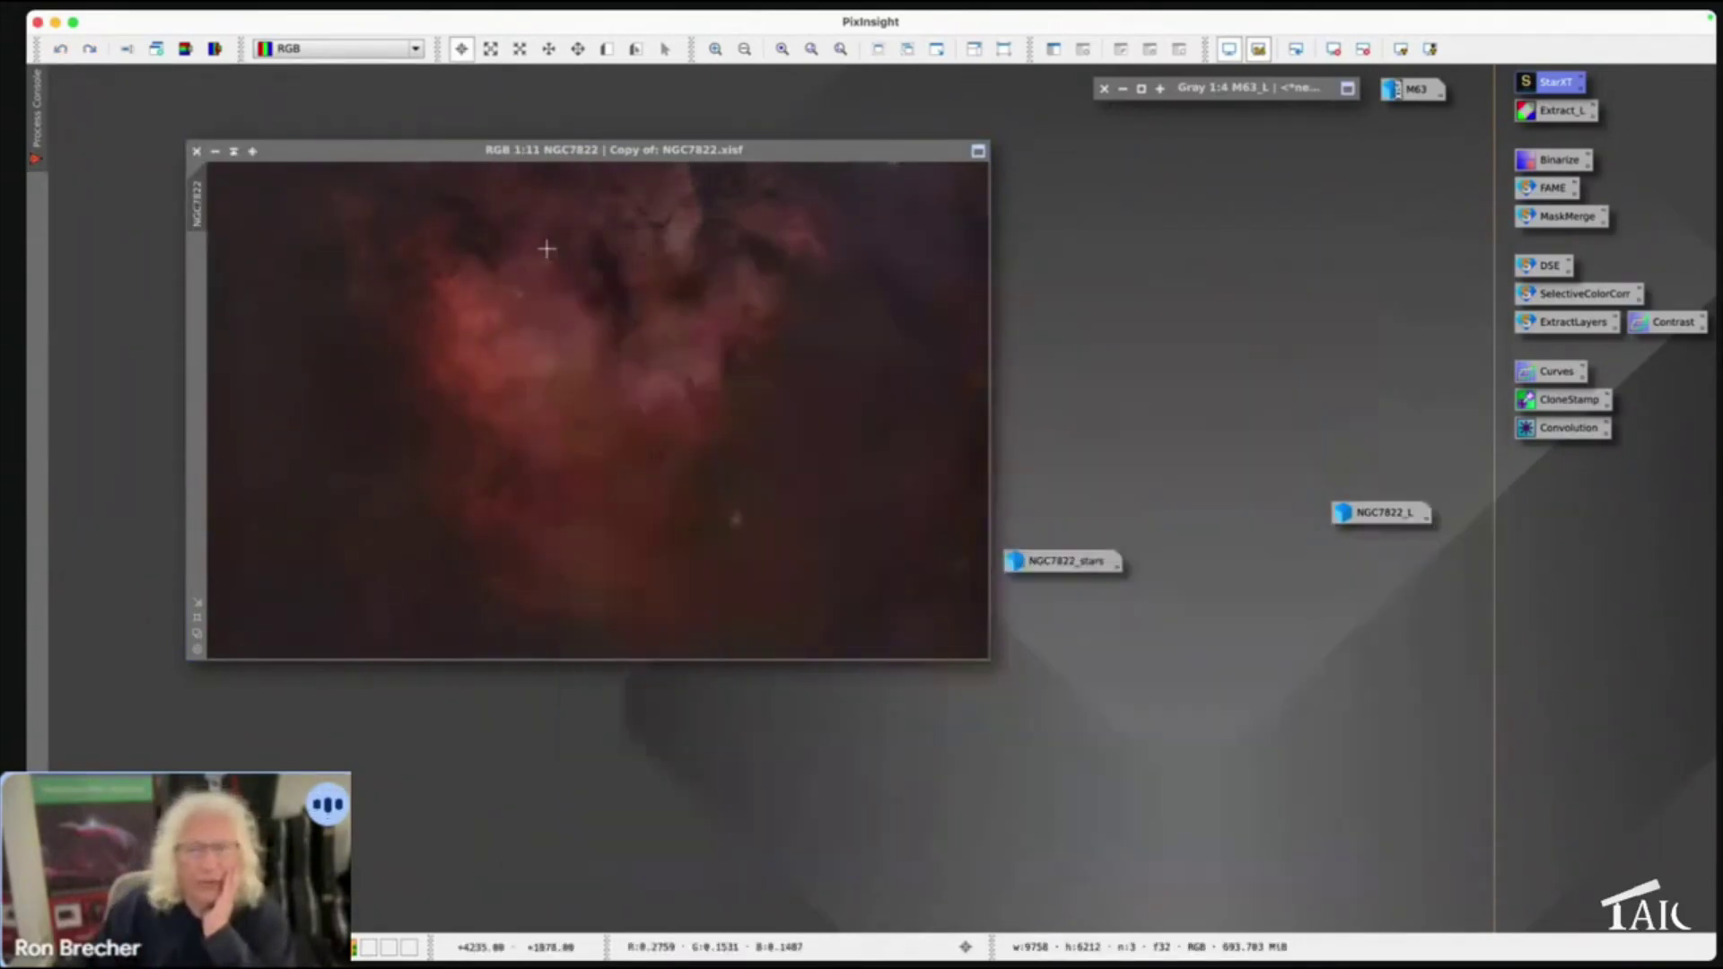
left_click_drag(1063, 568, 1318, 207)
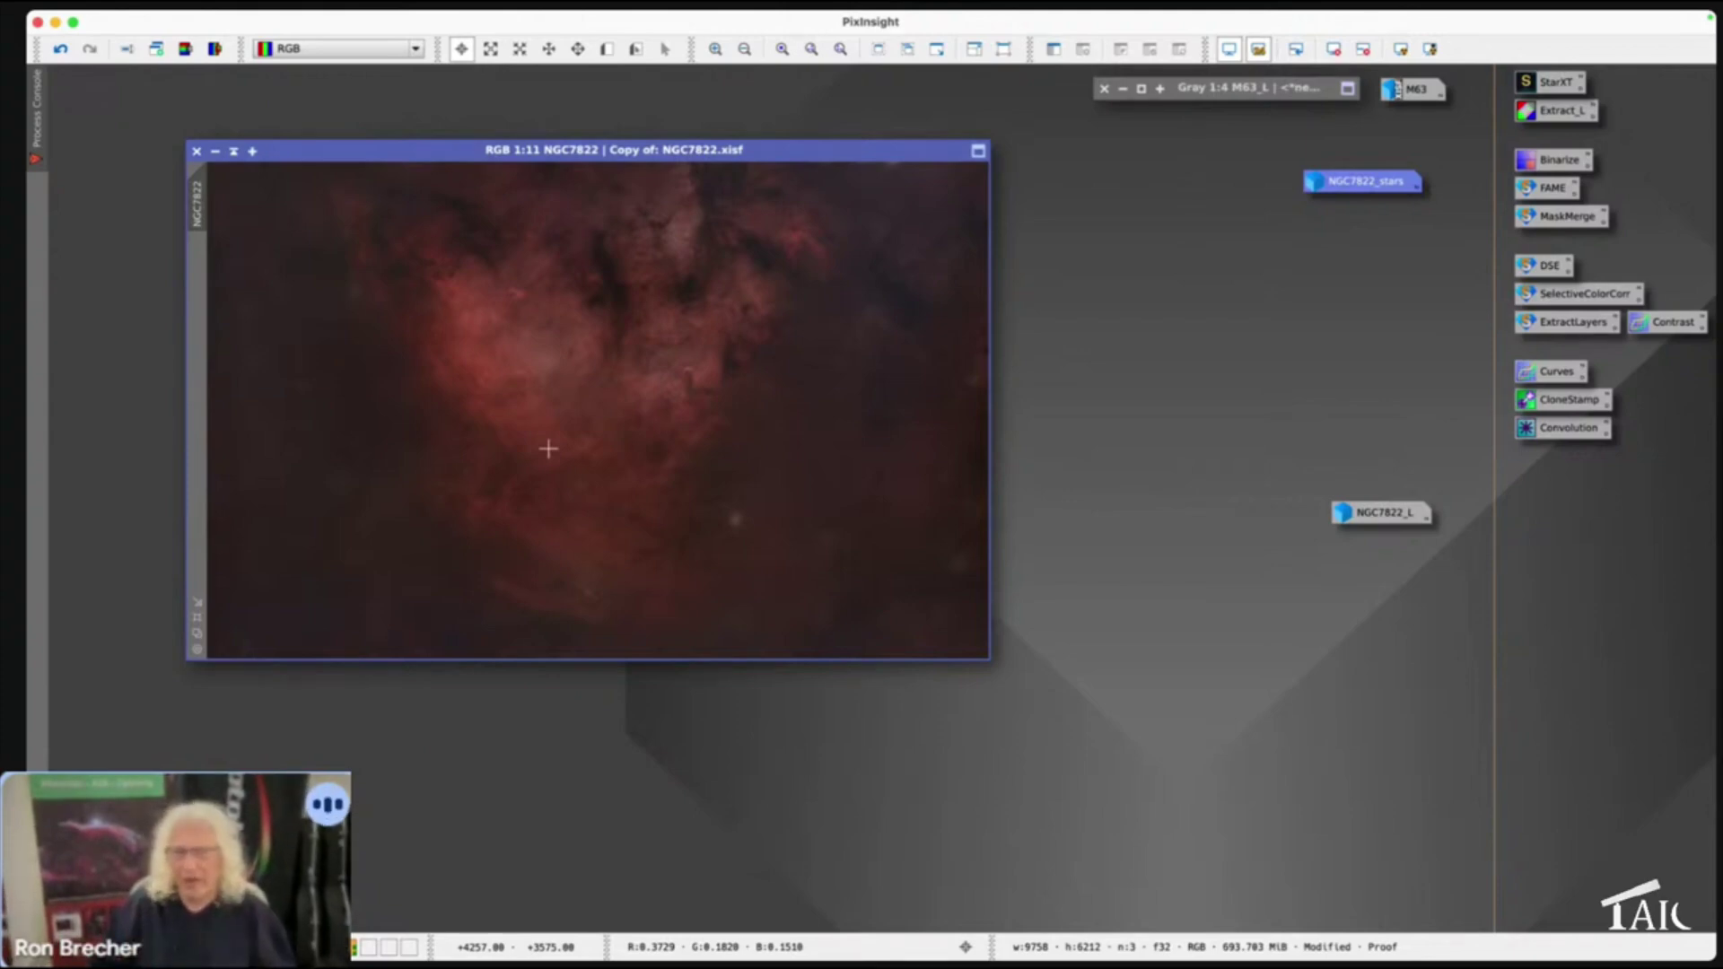
Select the saved SelectiveColorCorrection instance and browse the Script menu without choosing anything
left_click(1560, 300)
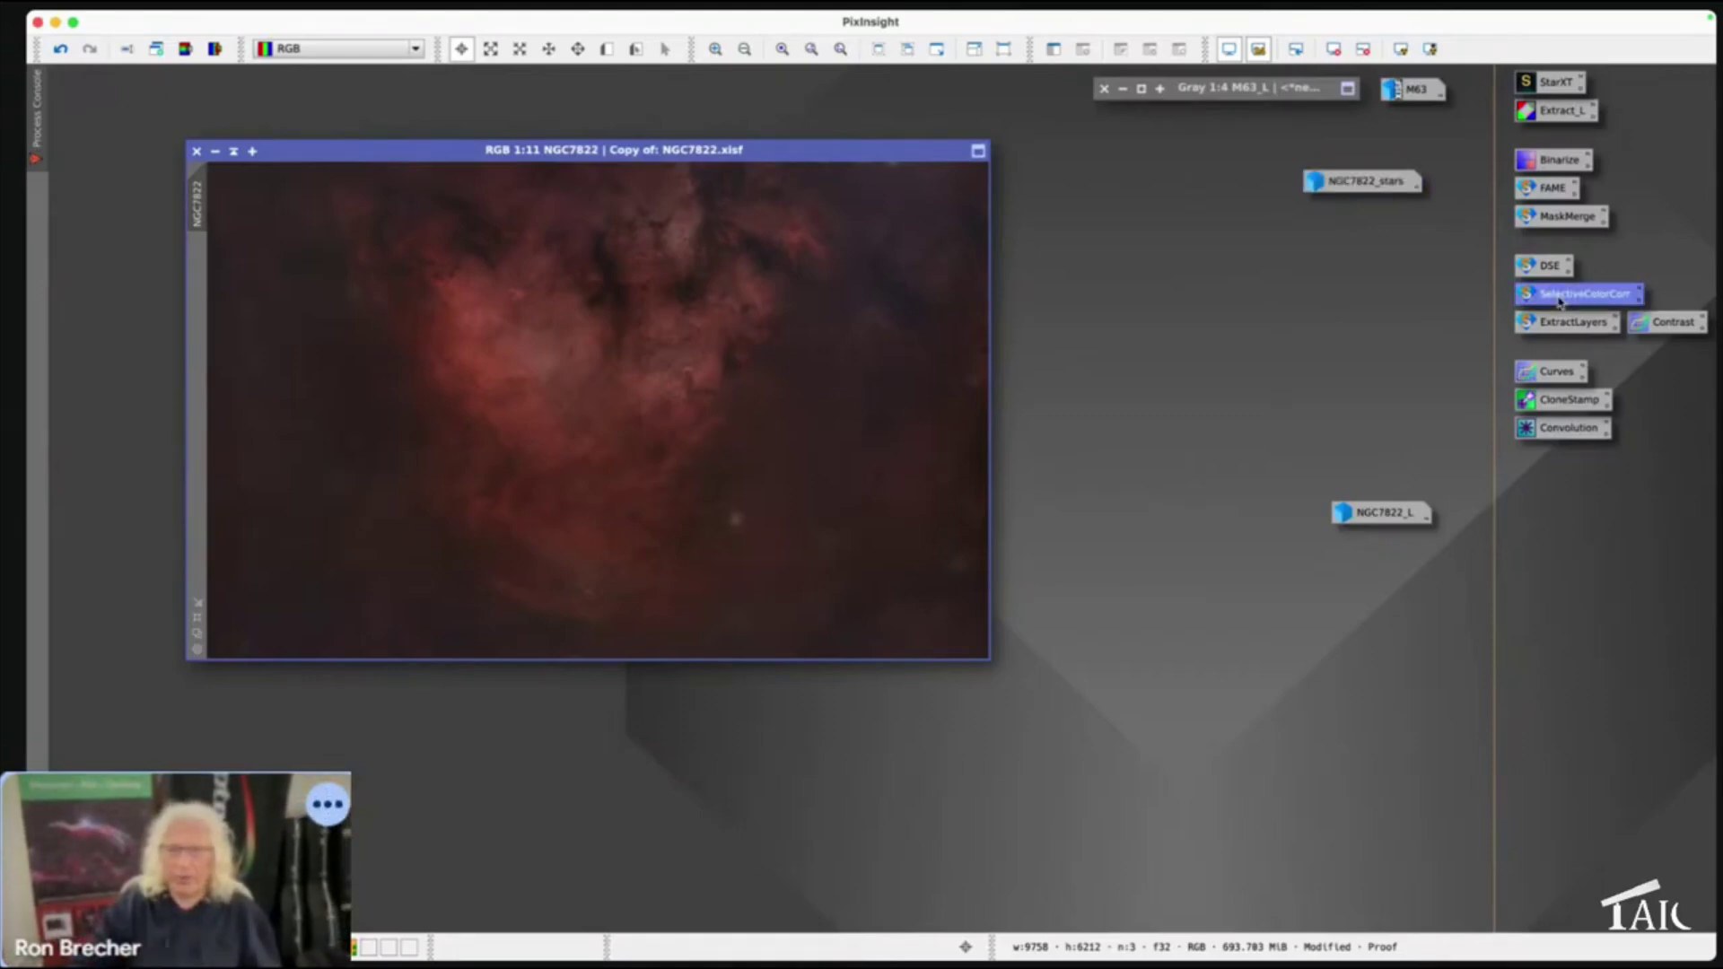
mouse_move(489, 24)
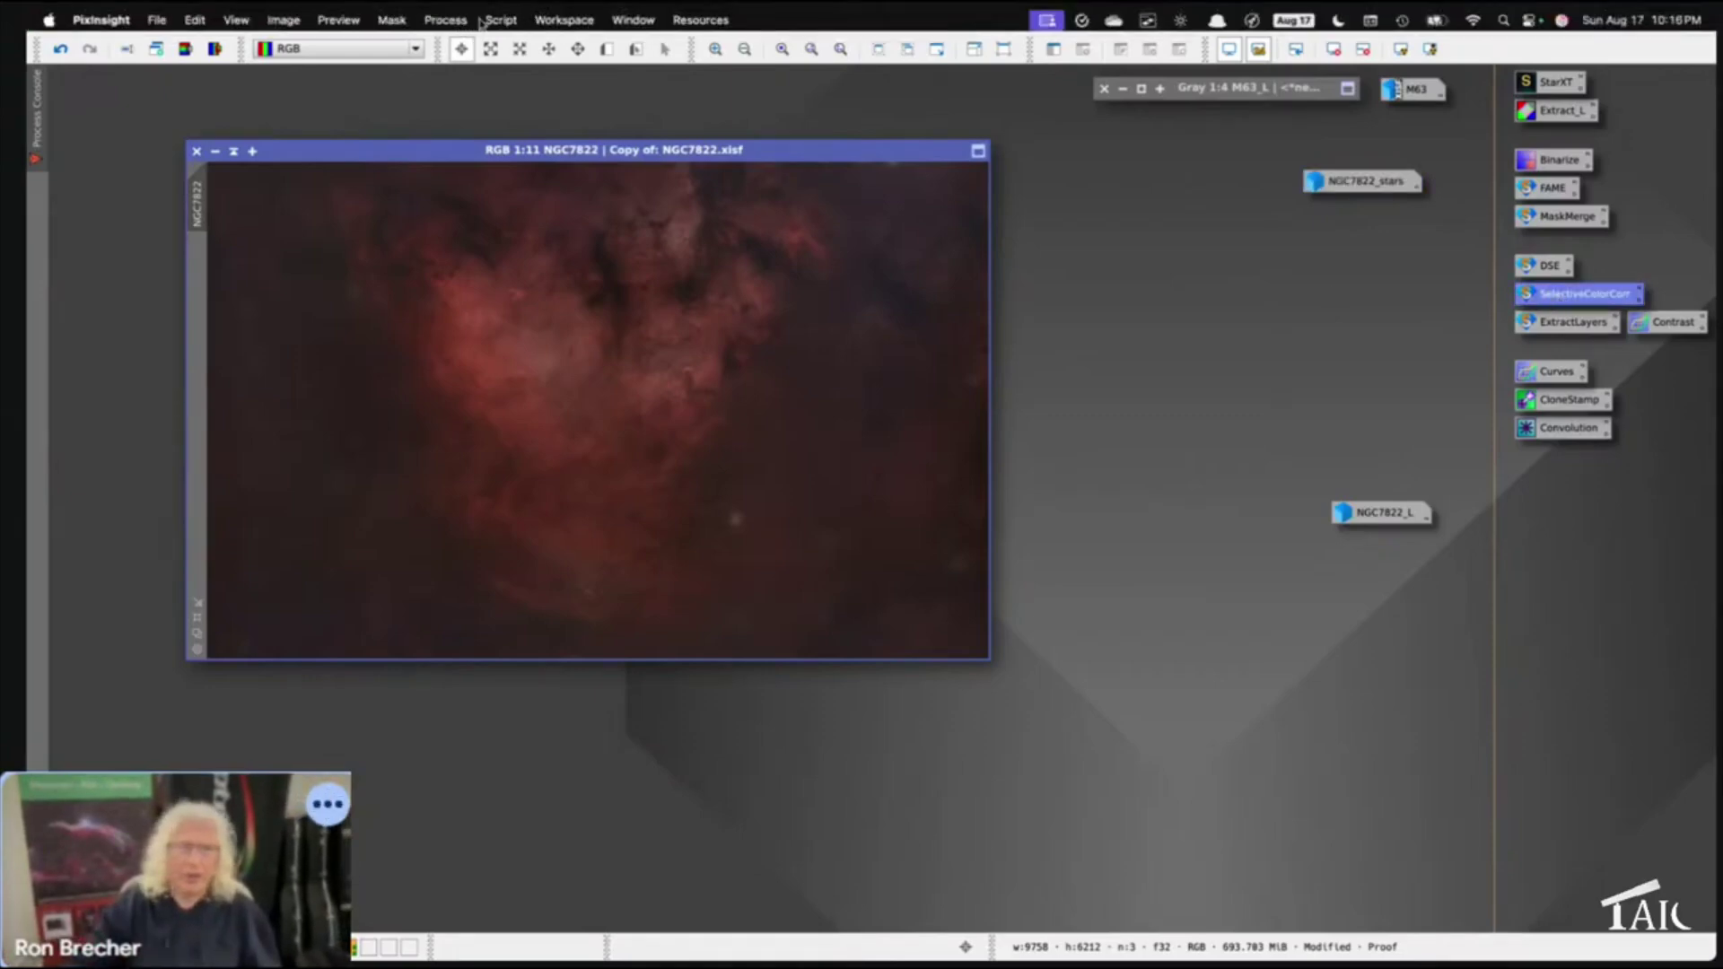
left_click(489, 22)
mouse_move(534, 401)
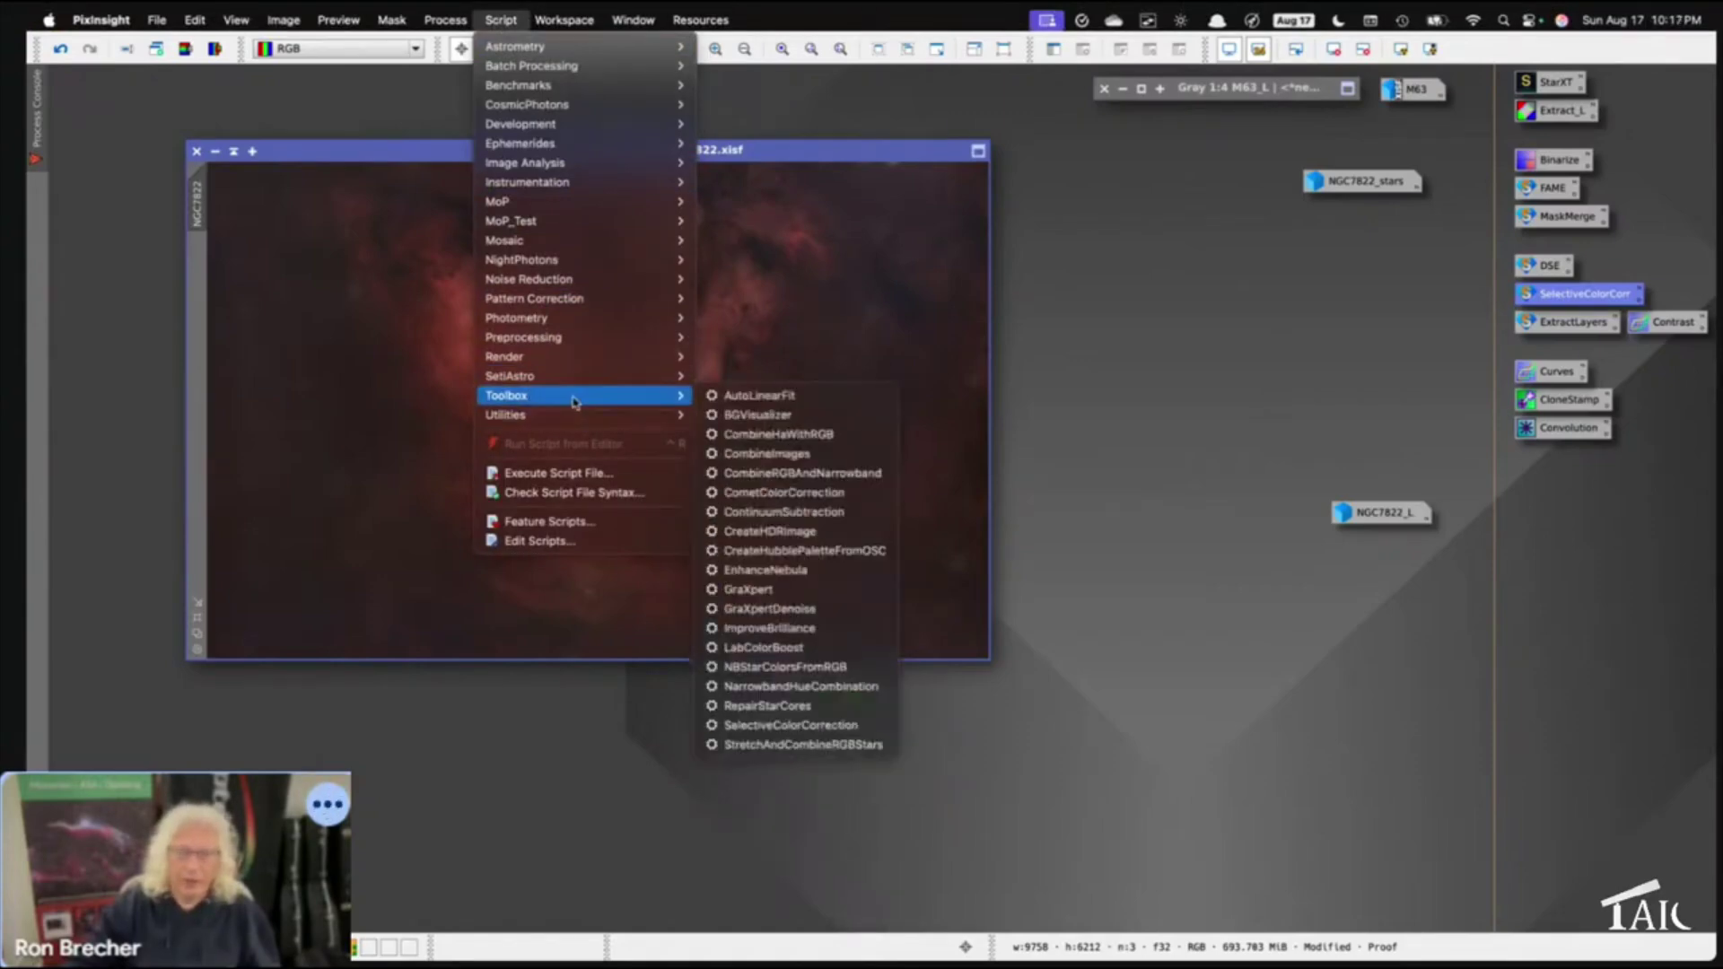
left_click(1552, 297)
Try running the instance globally, dismiss the warning, then launch Selective Color Correction from the Toolbox
right_click(1553, 298)
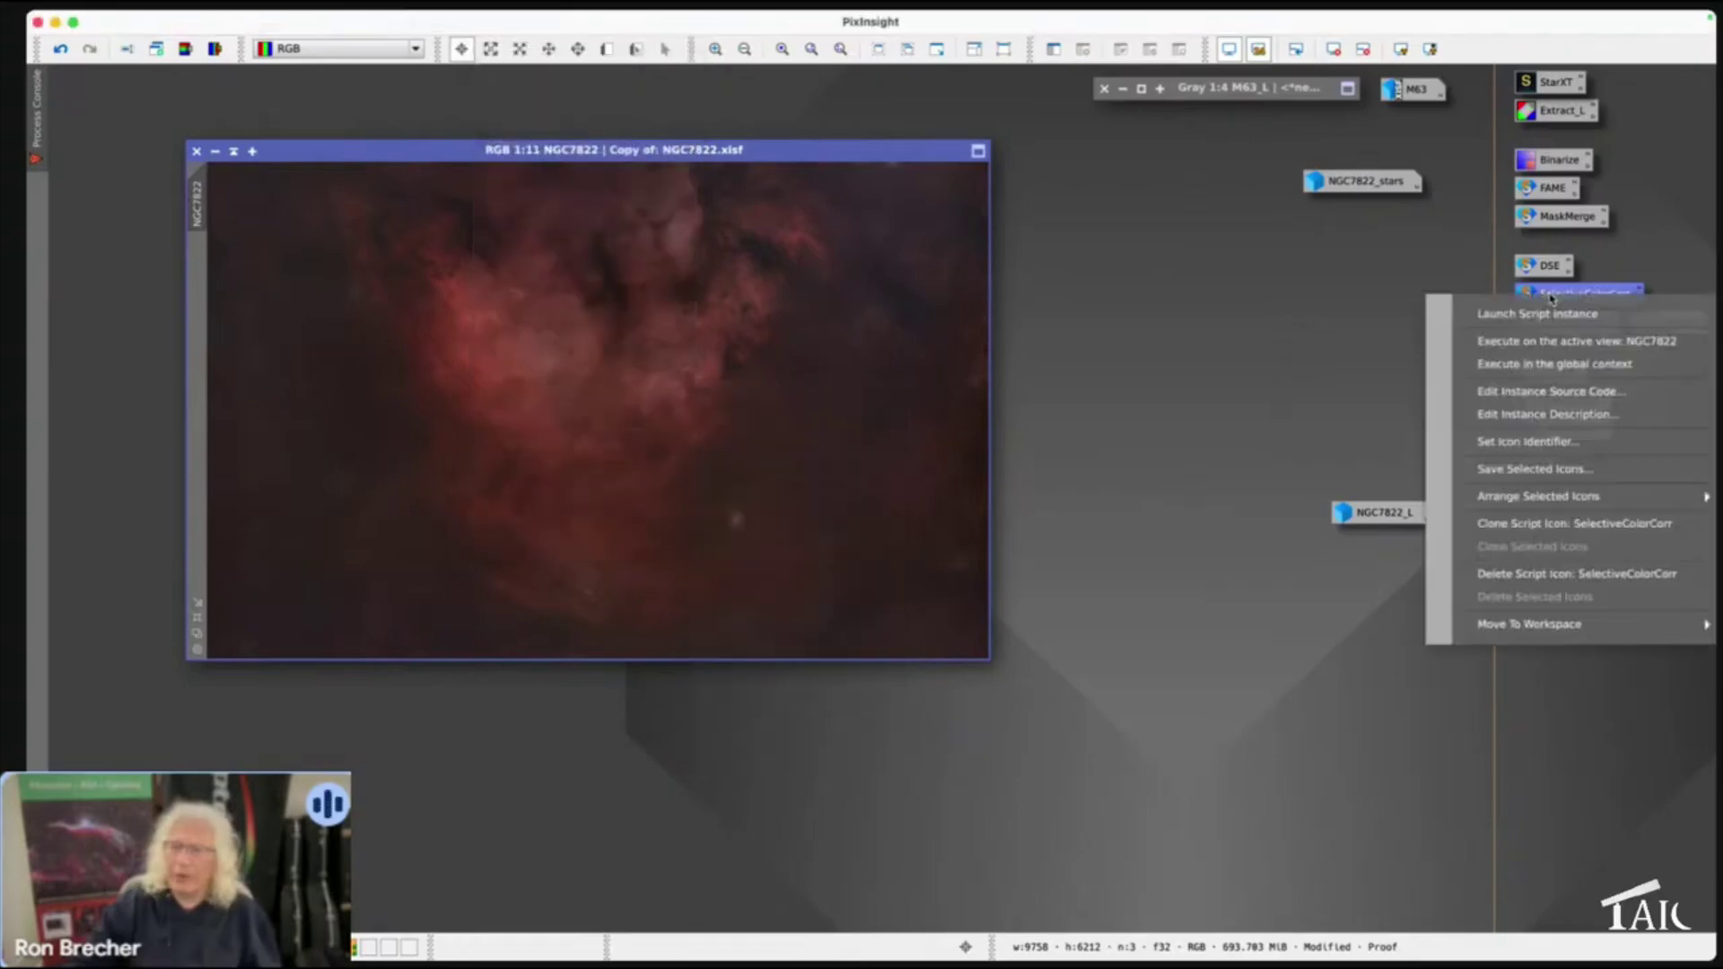
left_click(1519, 369)
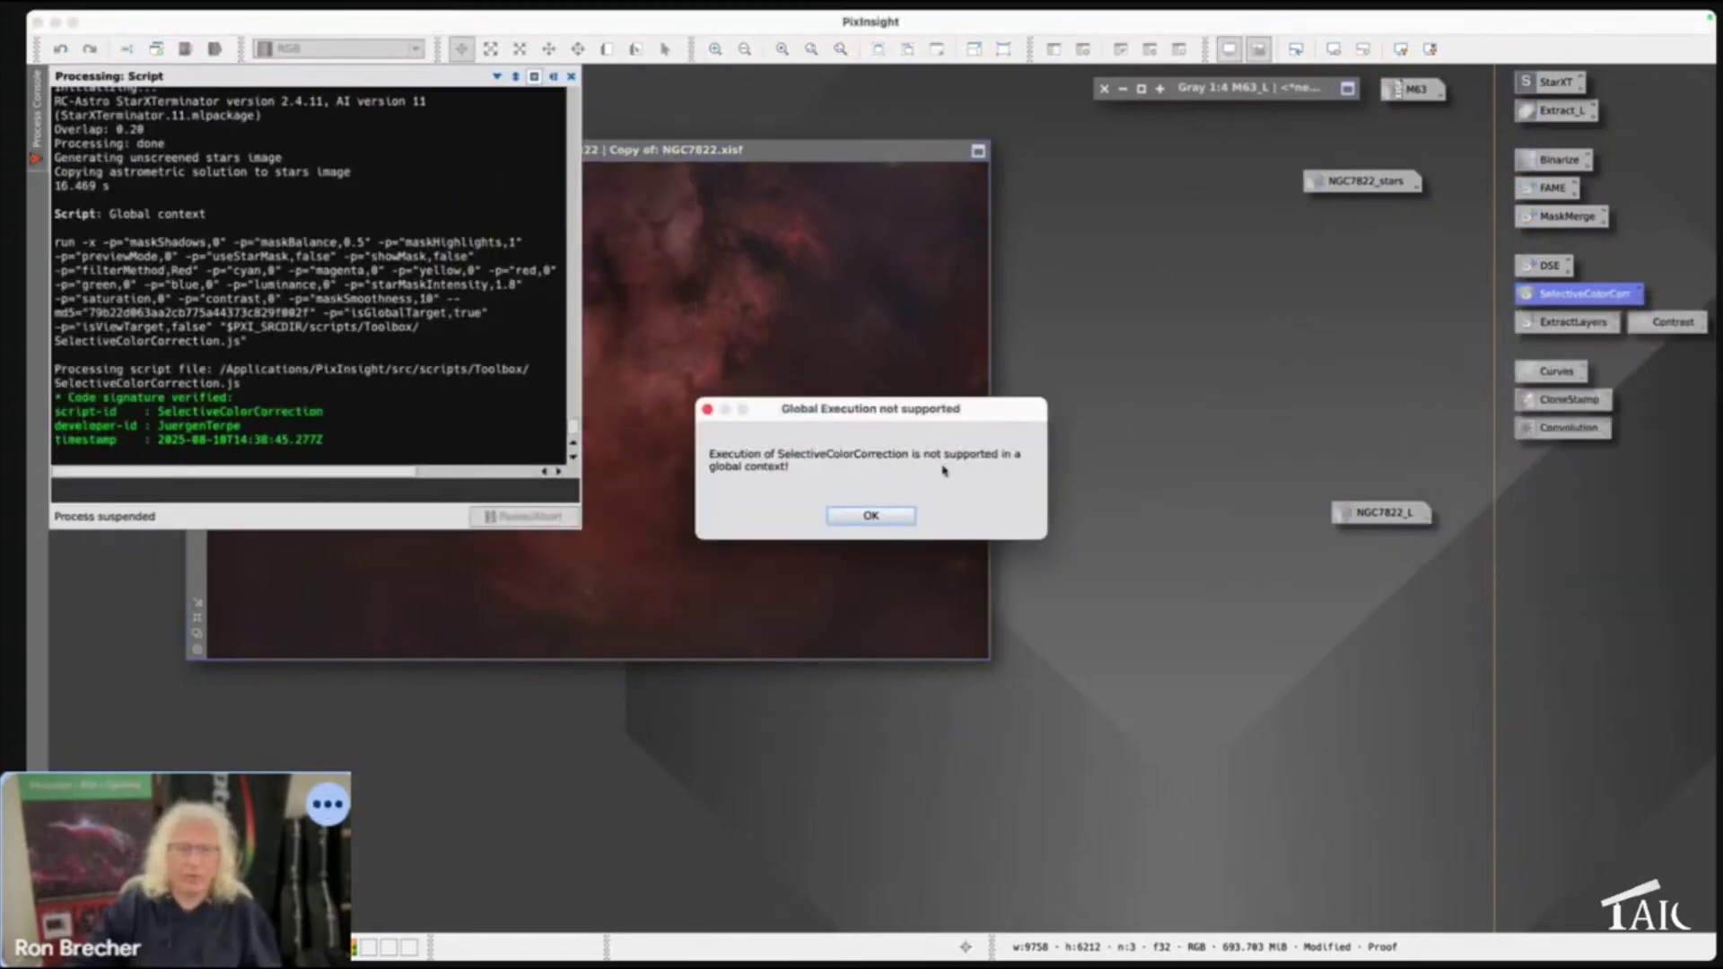
left_click(870, 516)
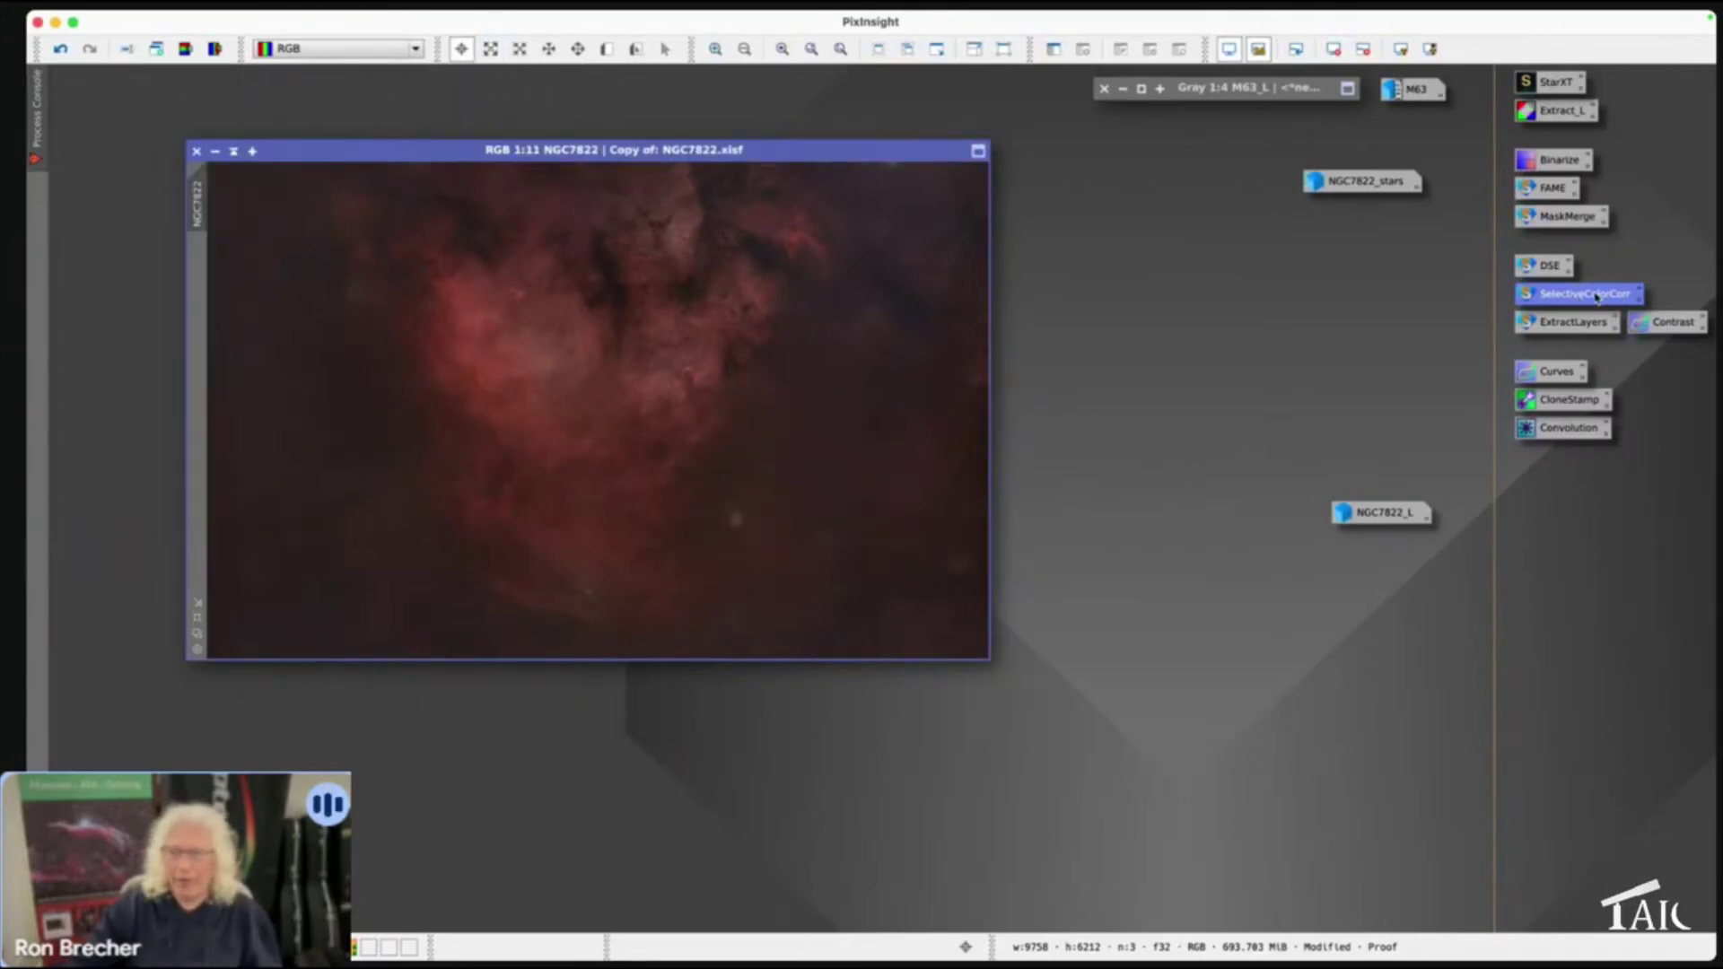
left_click(501, 20)
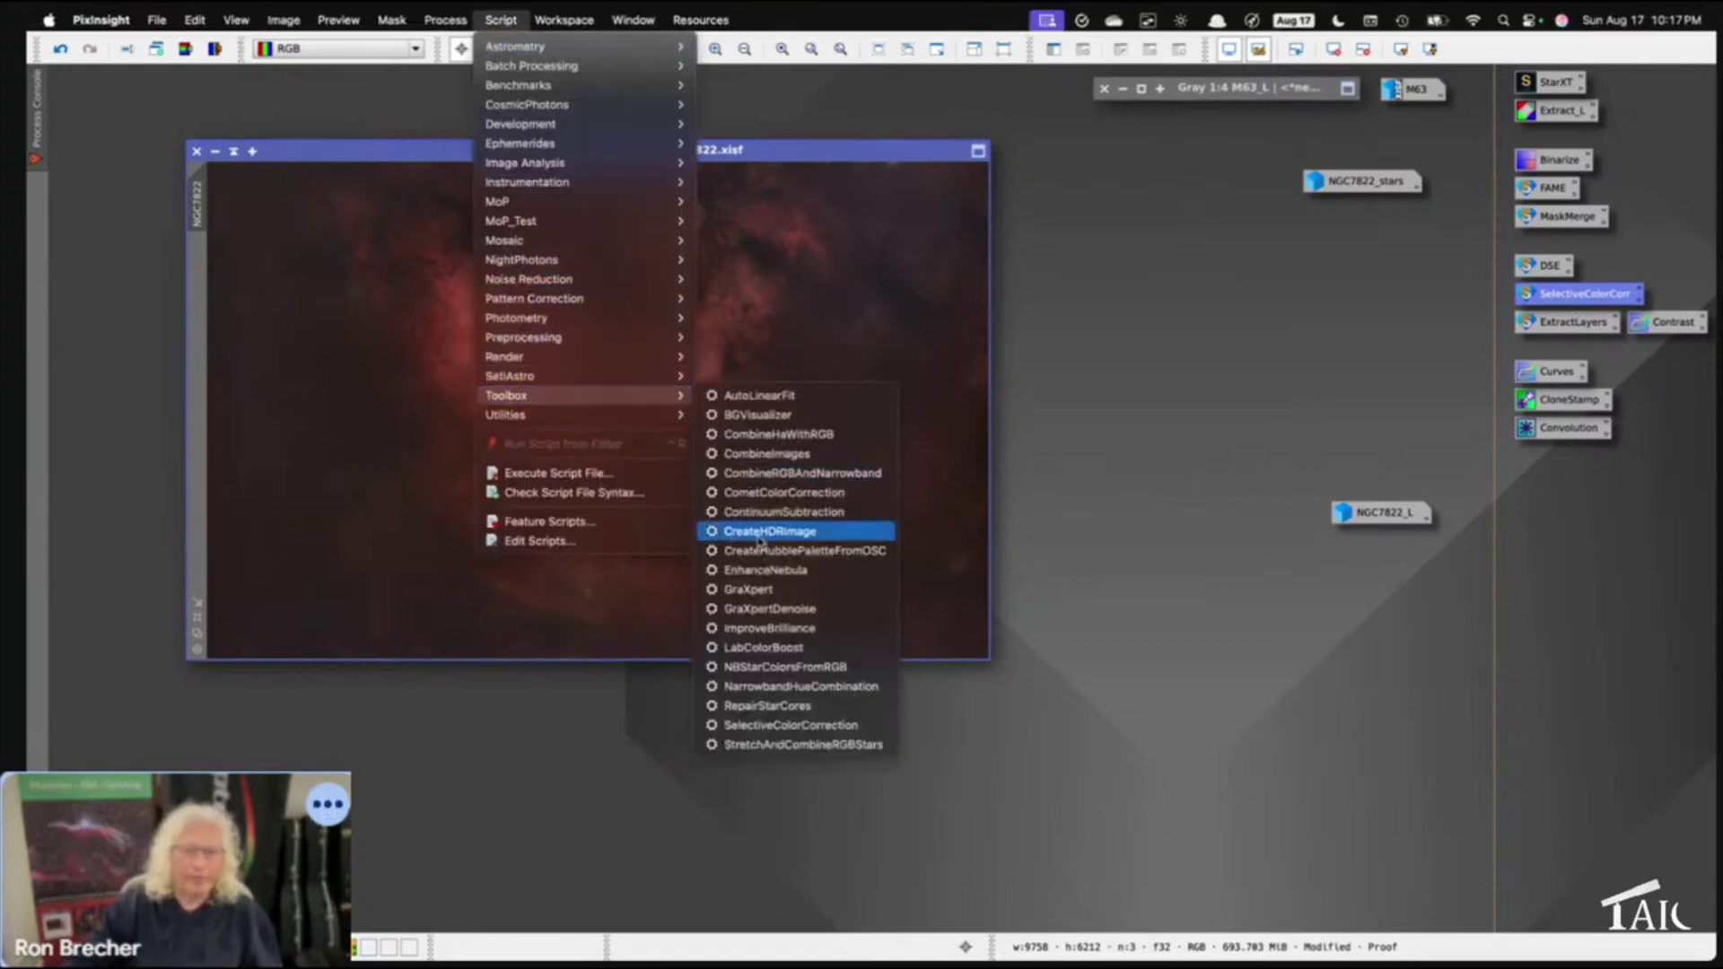
left_click(750, 727)
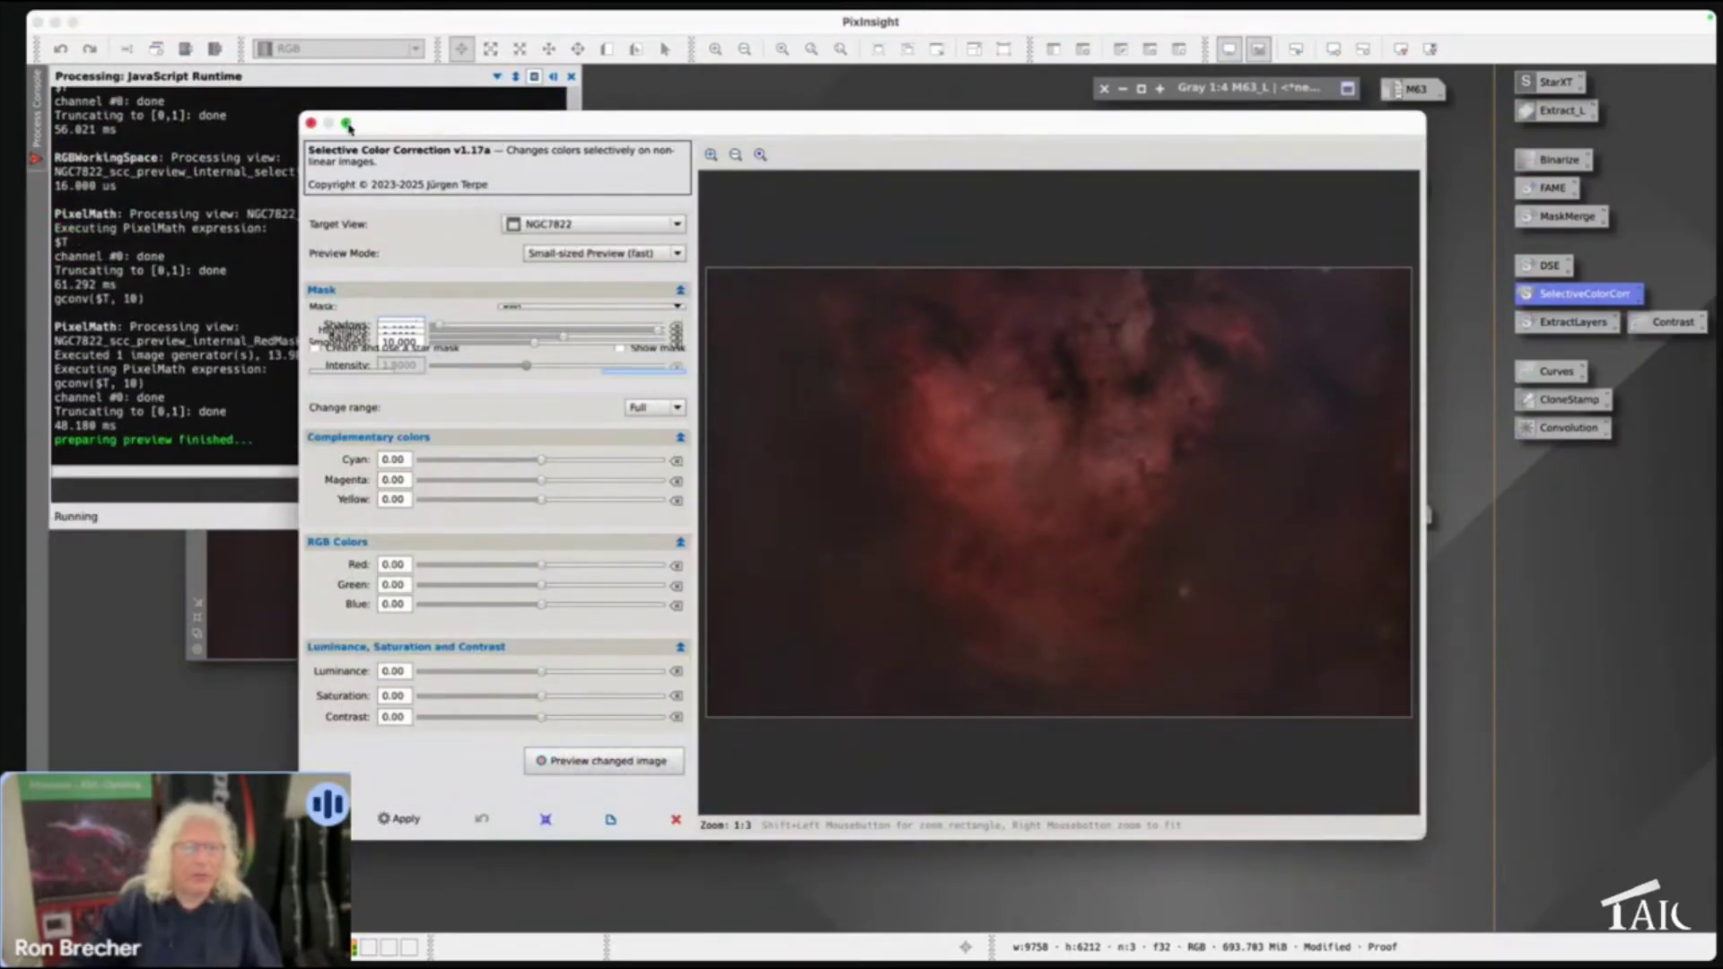
In the maximised script, lower the Red mask Balance, set Magenta 34 and Blue 14, and adjust Shadows
mouse_move(346, 128)
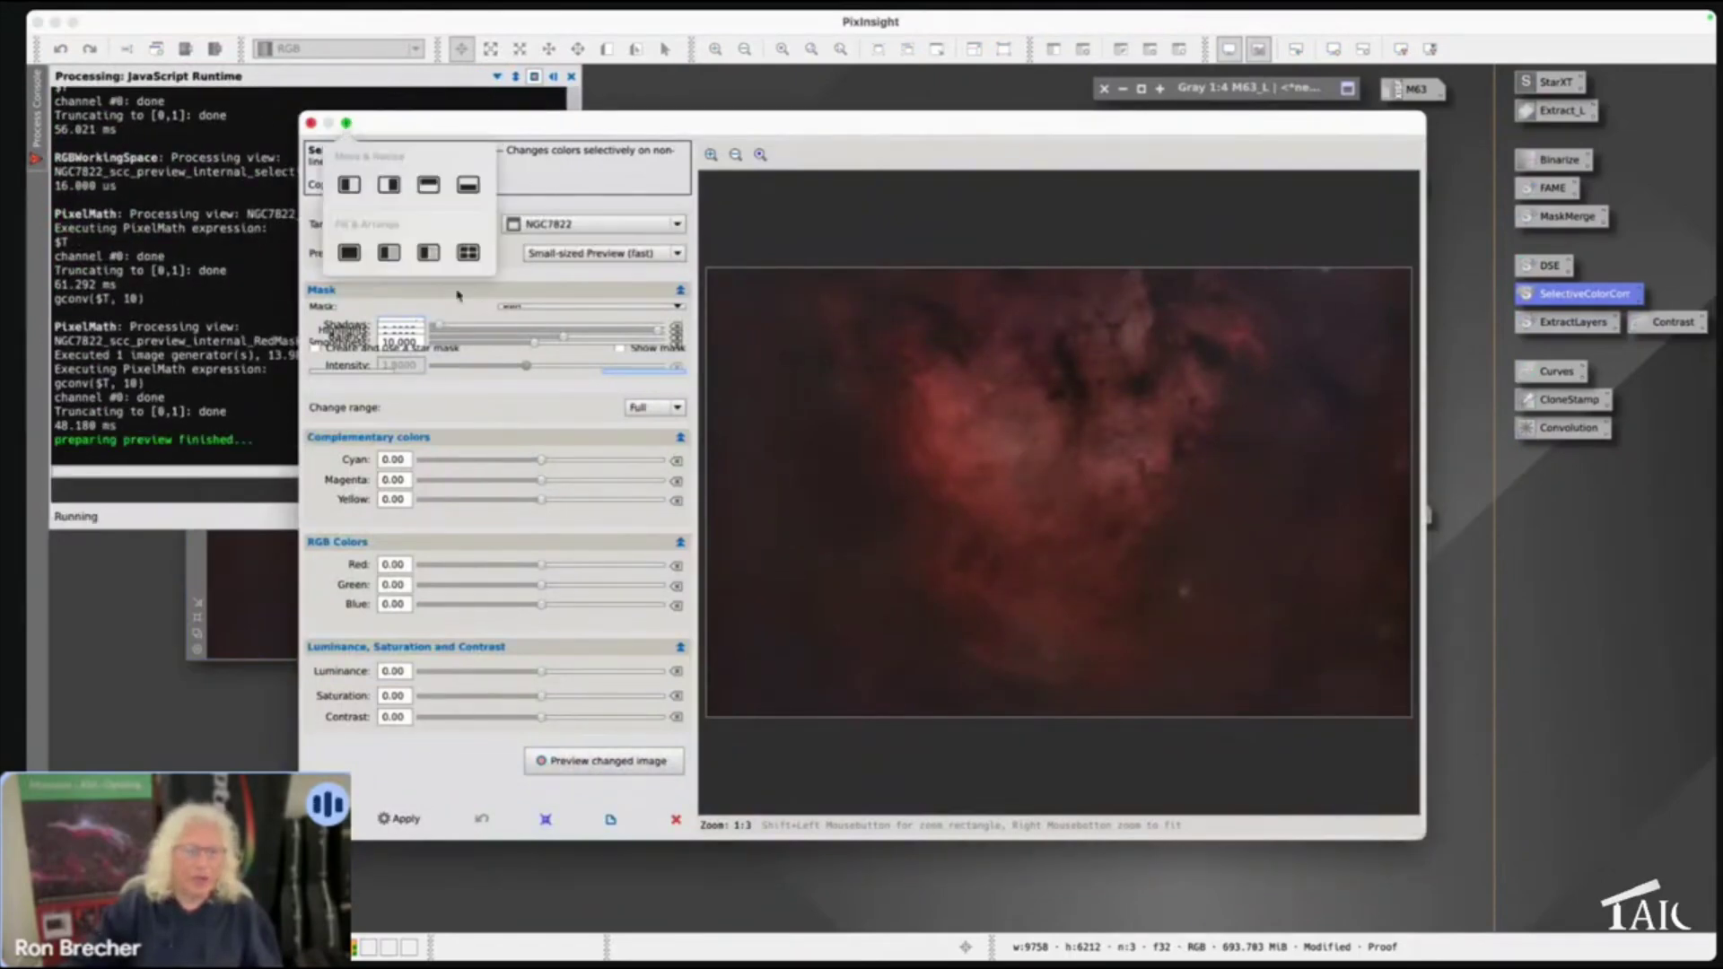
left_click(349, 252)
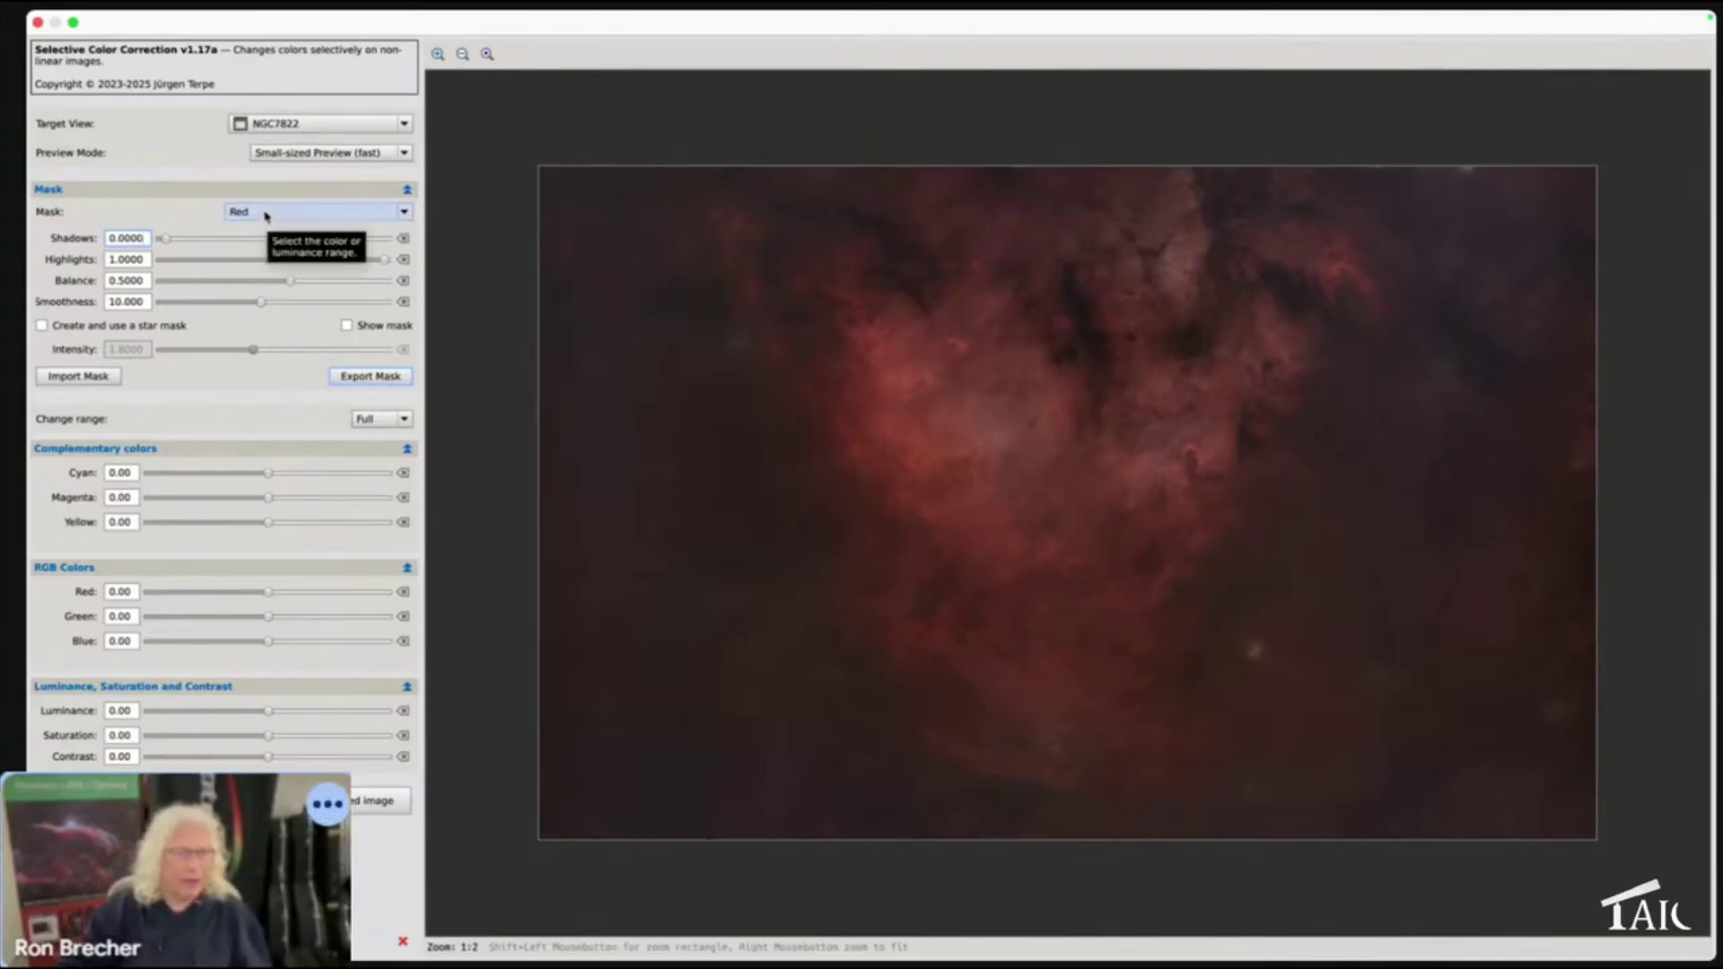
left_click_drag(291, 284, 188, 283)
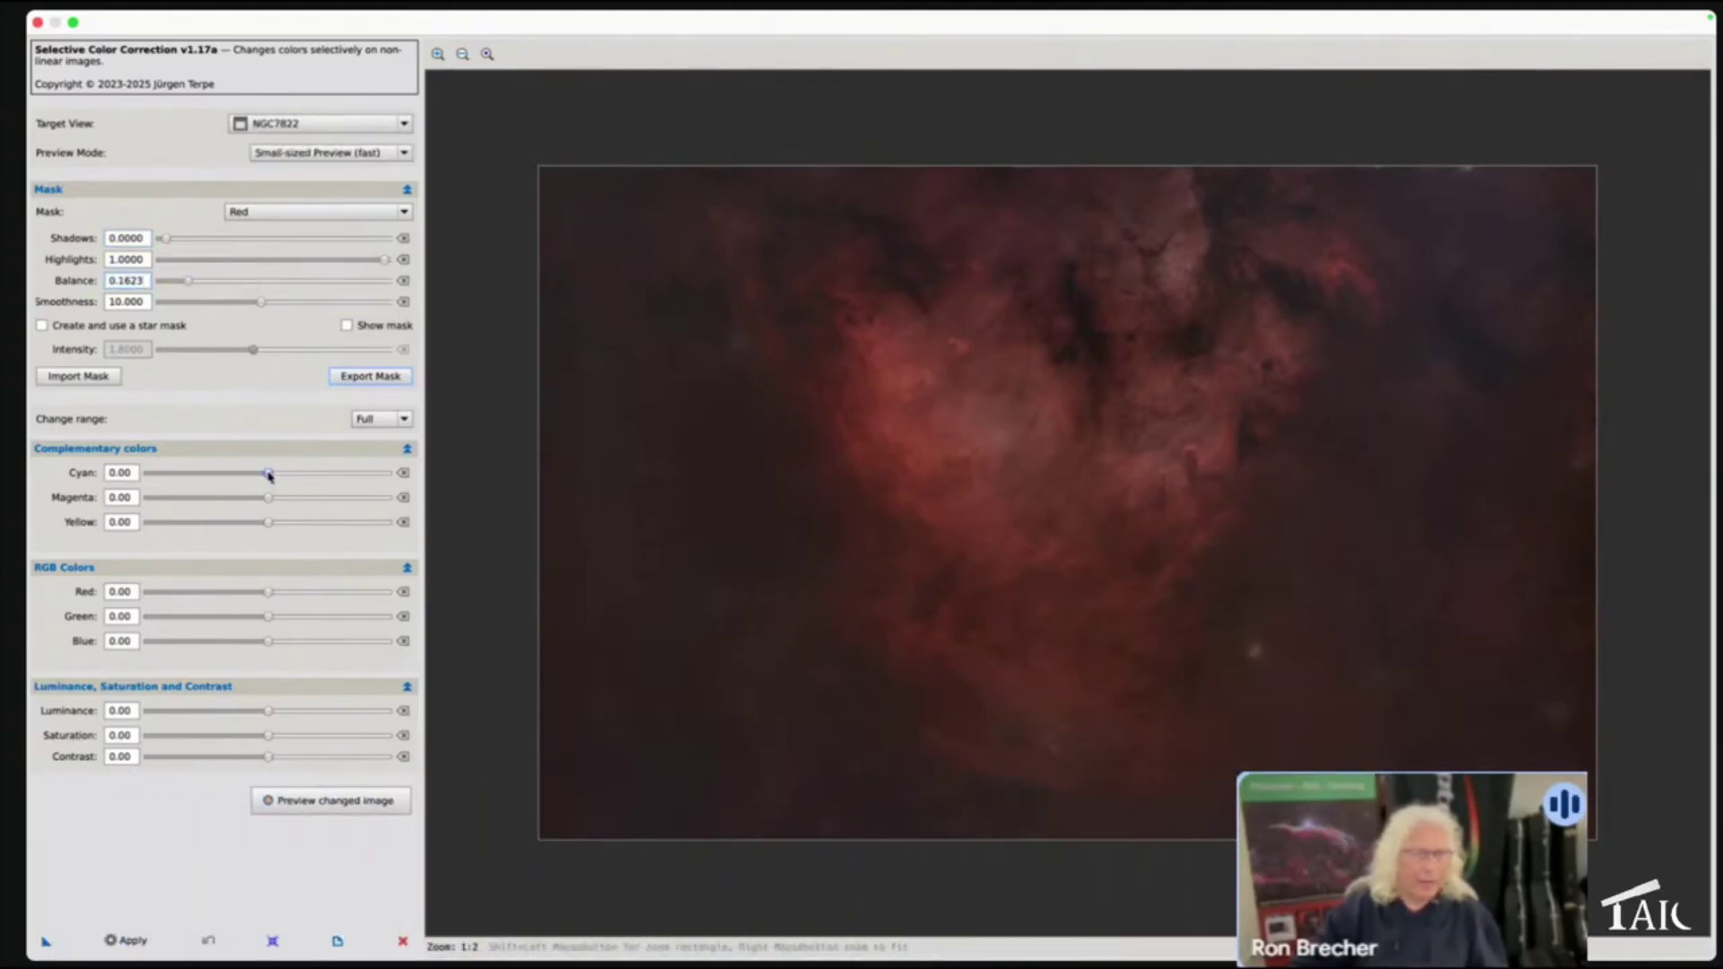
mouse_move(269, 474)
left_mouse_down()
mouse_move(292, 473)
mouse_move(277, 473)
left_mouse_up()
left_click_drag(268, 498, 306, 500)
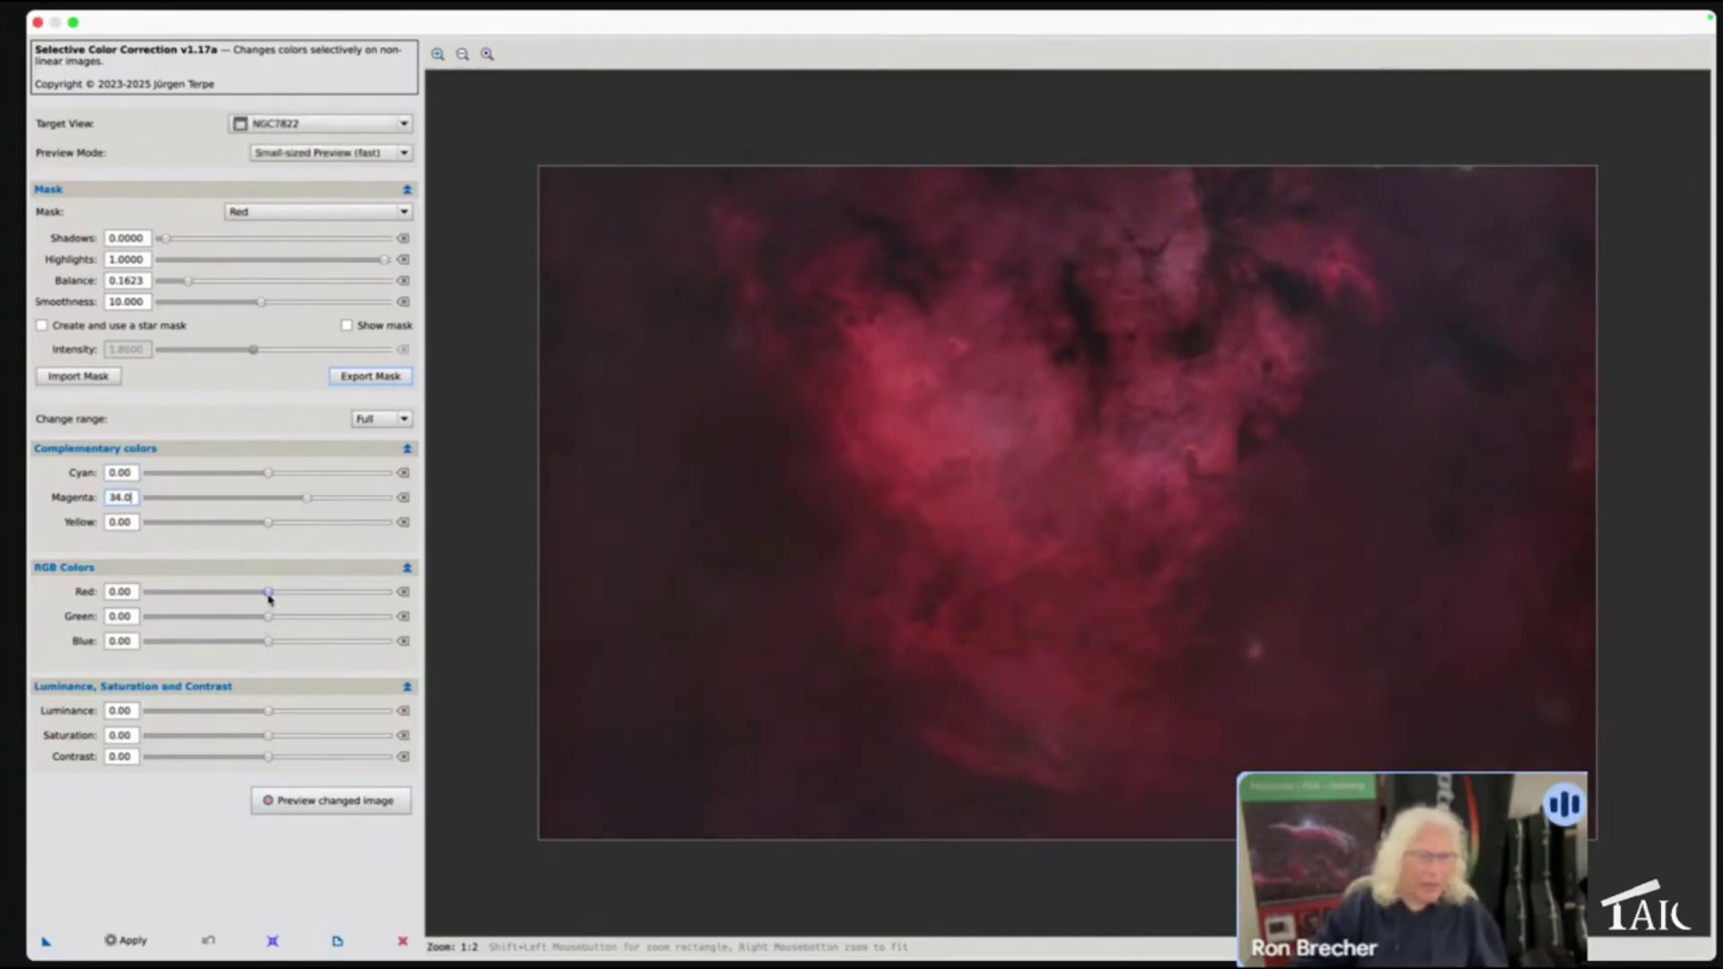
left_click_drag(267, 641, 286, 642)
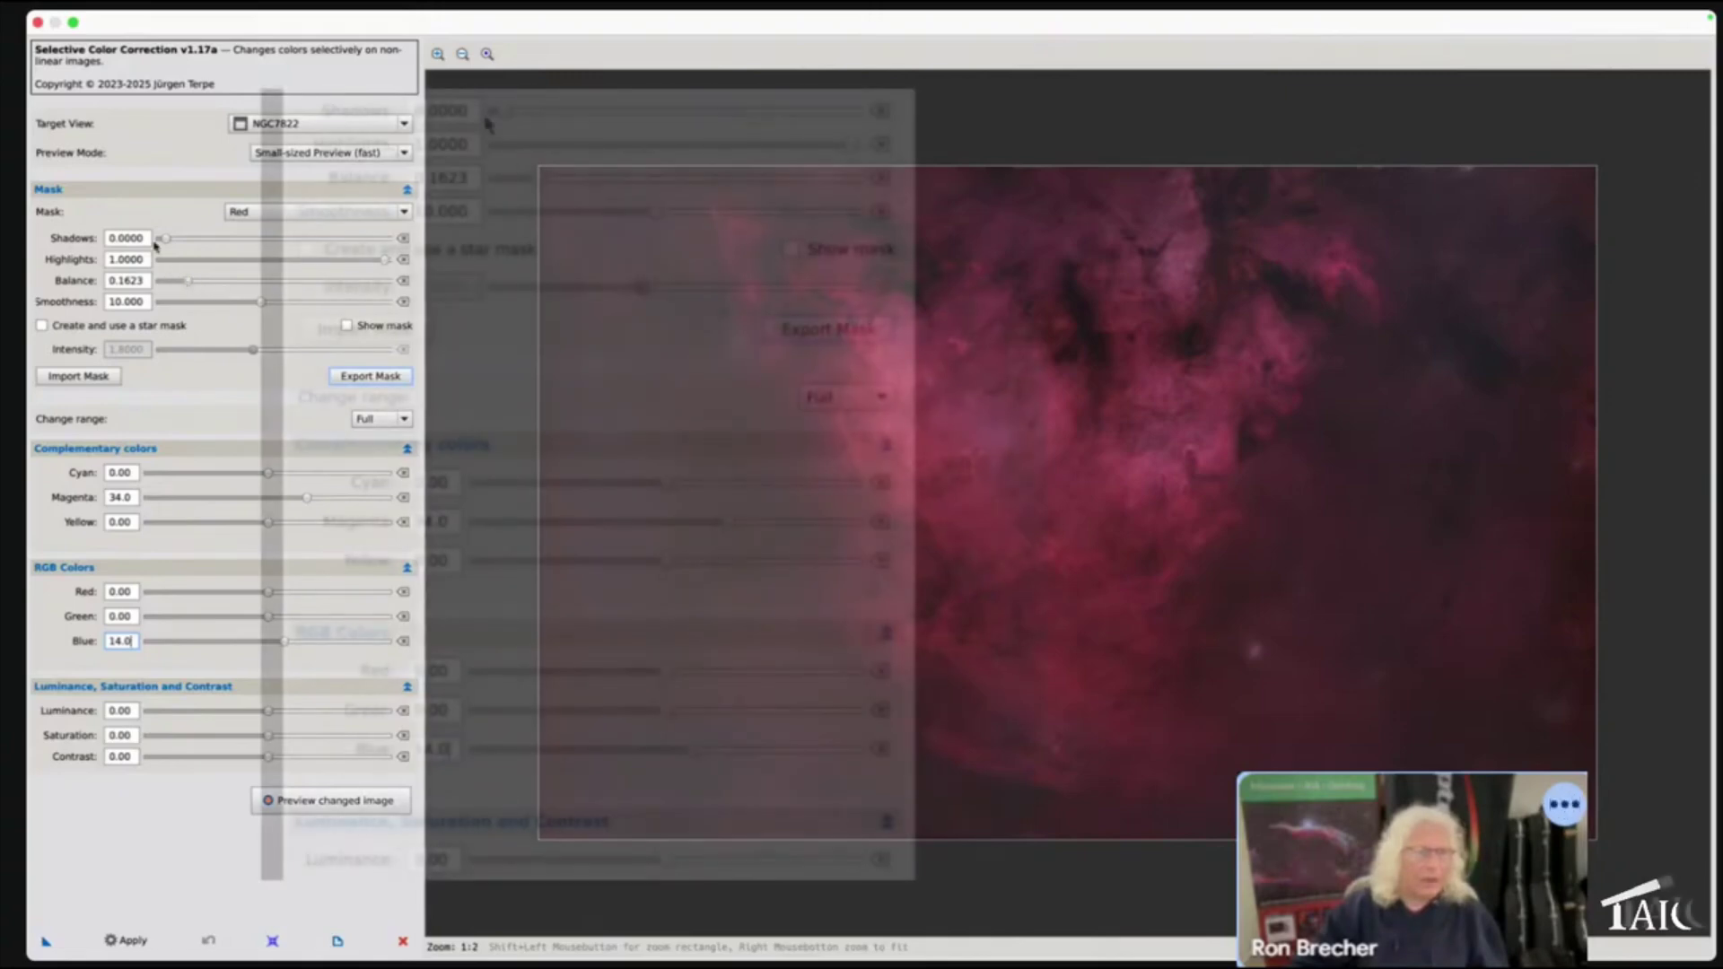
left_click_drag(166, 240, 182, 283)
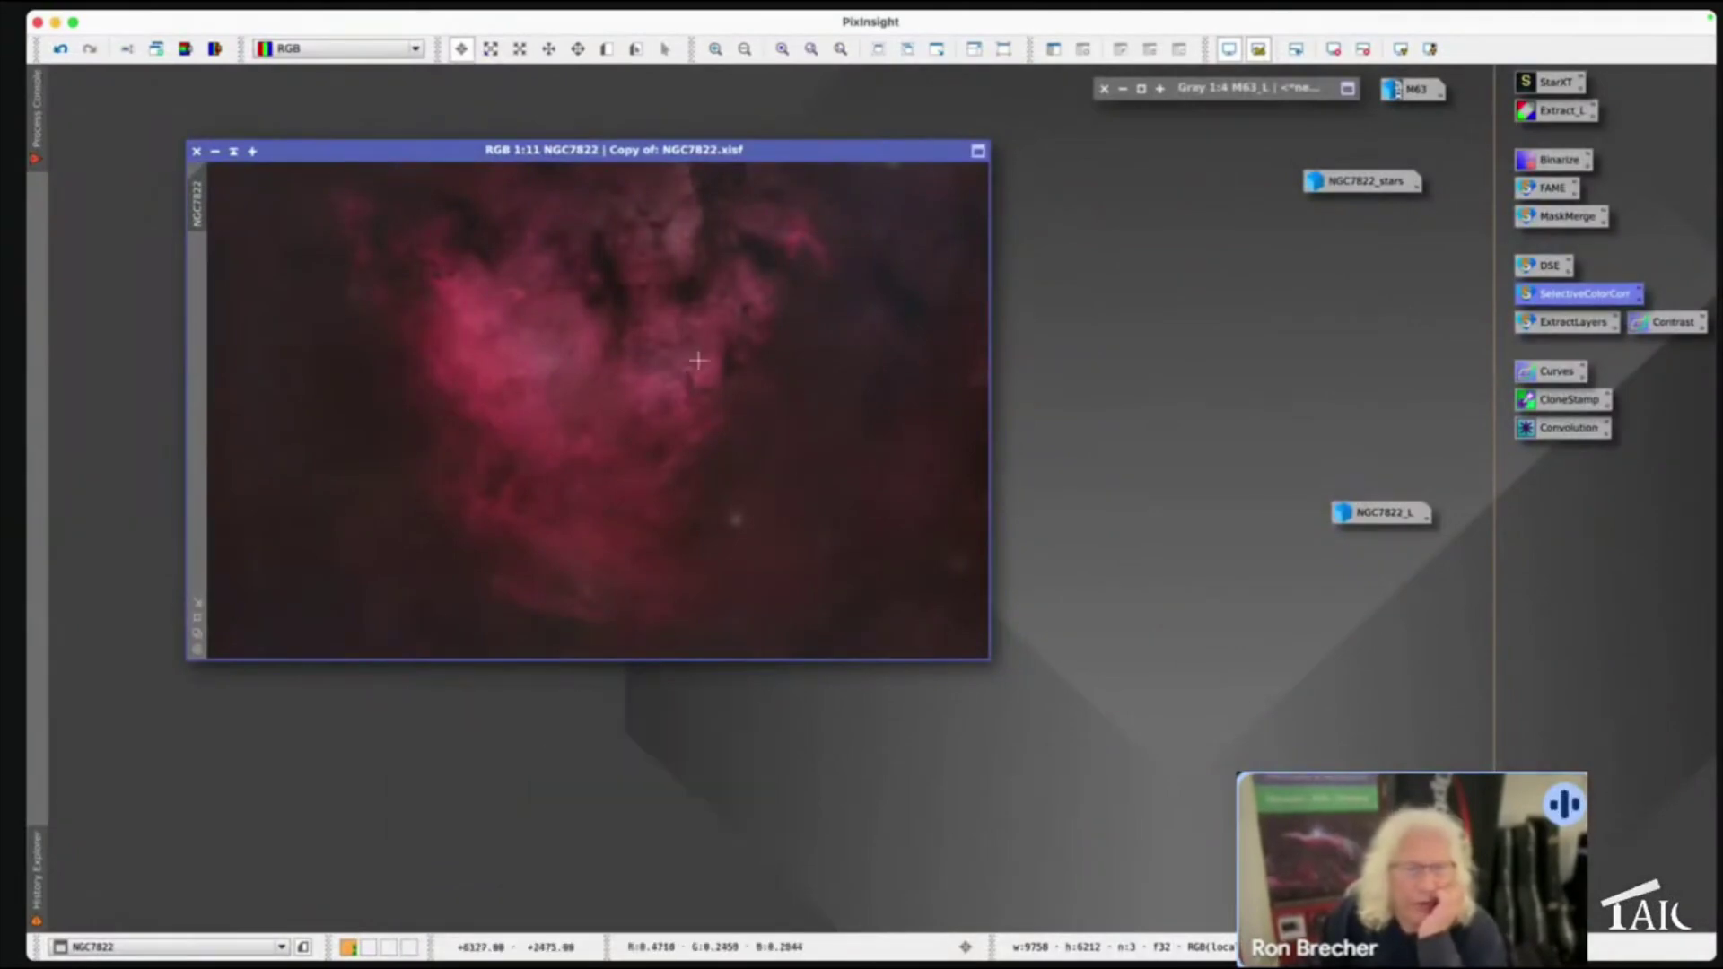
left_click(61, 49)
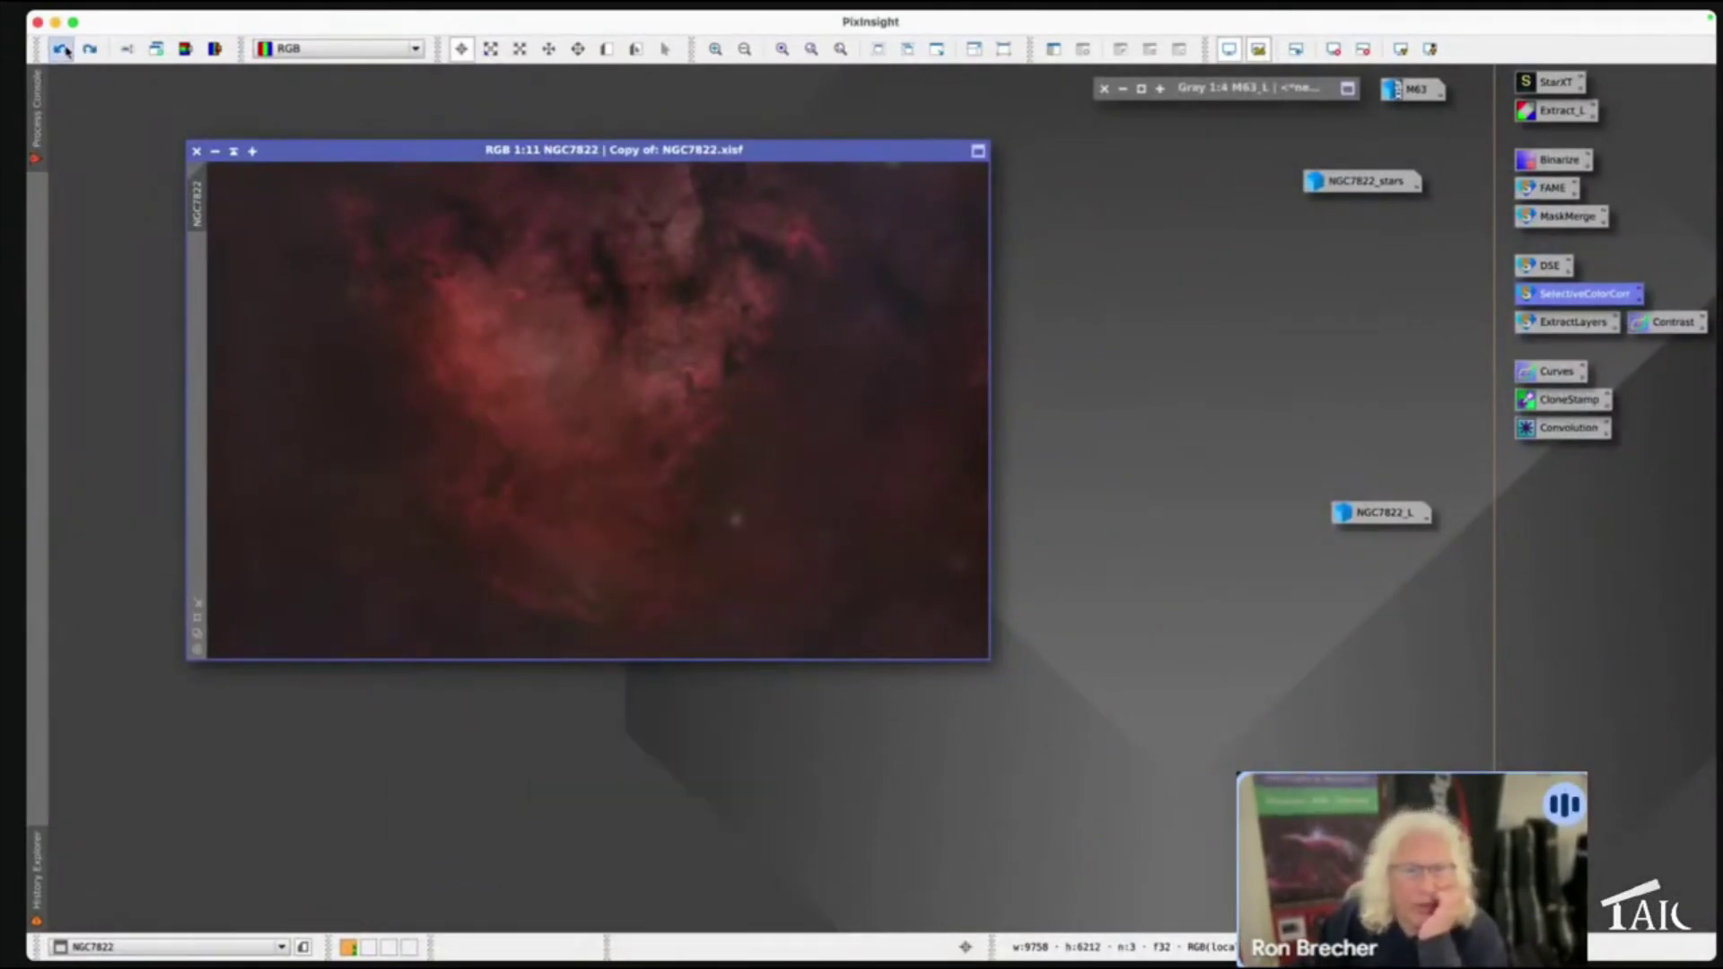
left_click(90, 50)
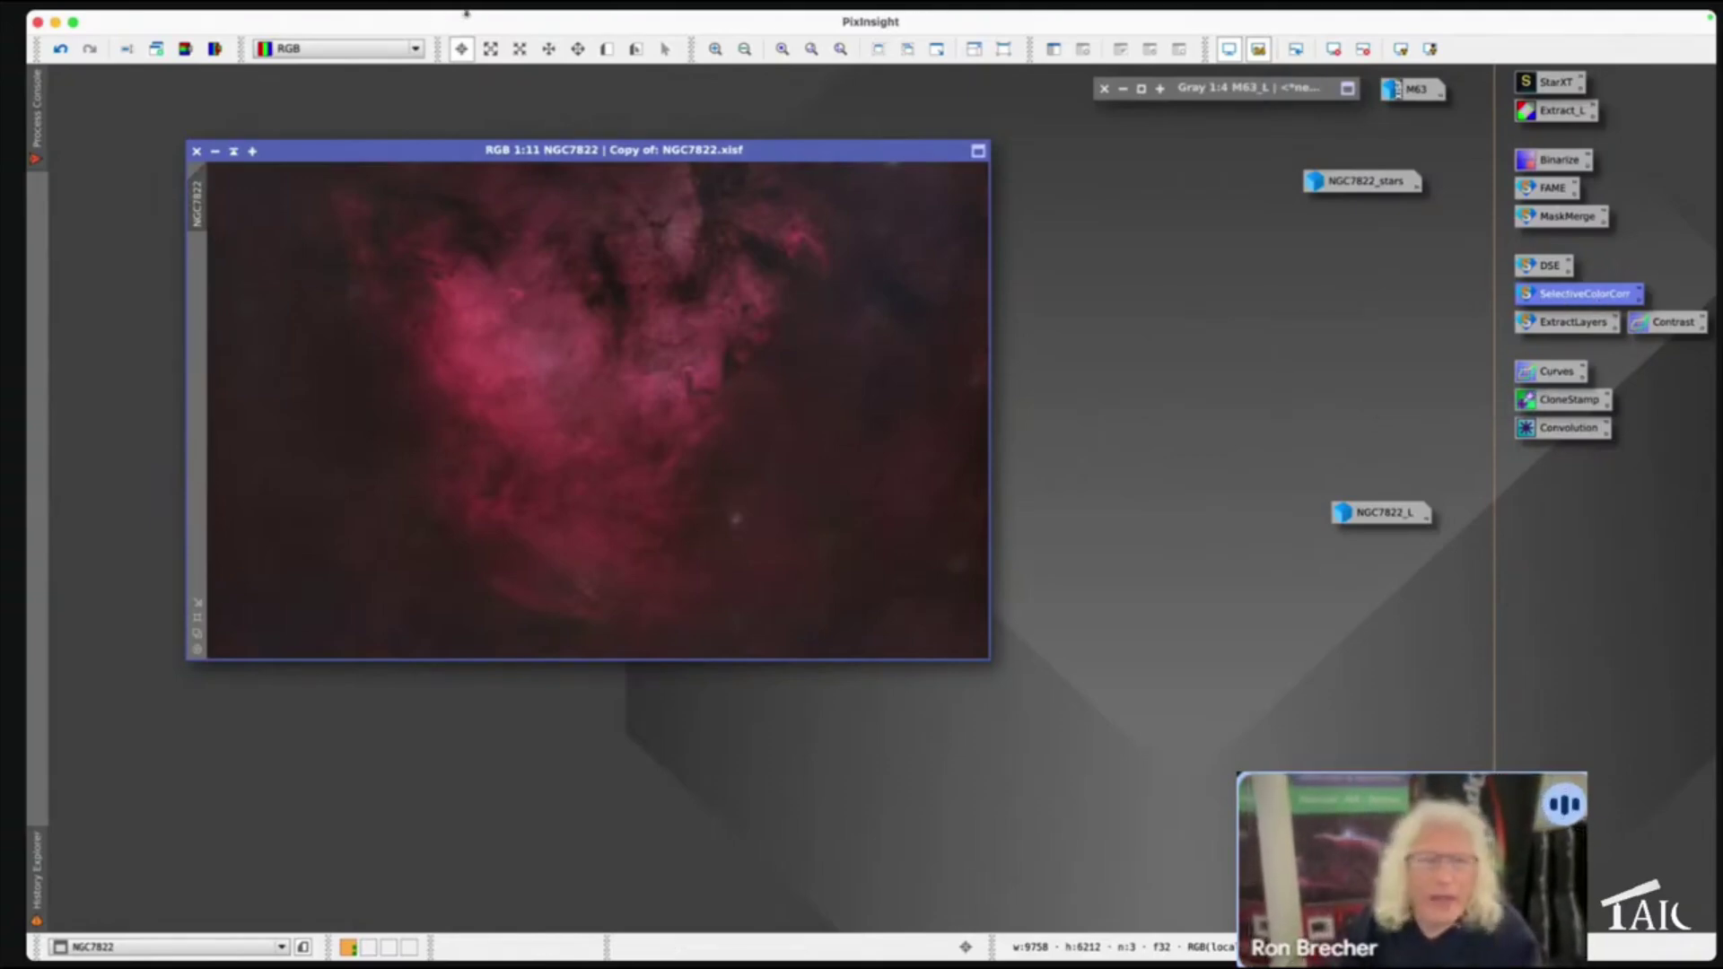
Relaunch Selective Color Correction maximised and preview the Red mask, with Balance lowered to 0.2014
mouse_move(441, 13)
left_click(497, 20)
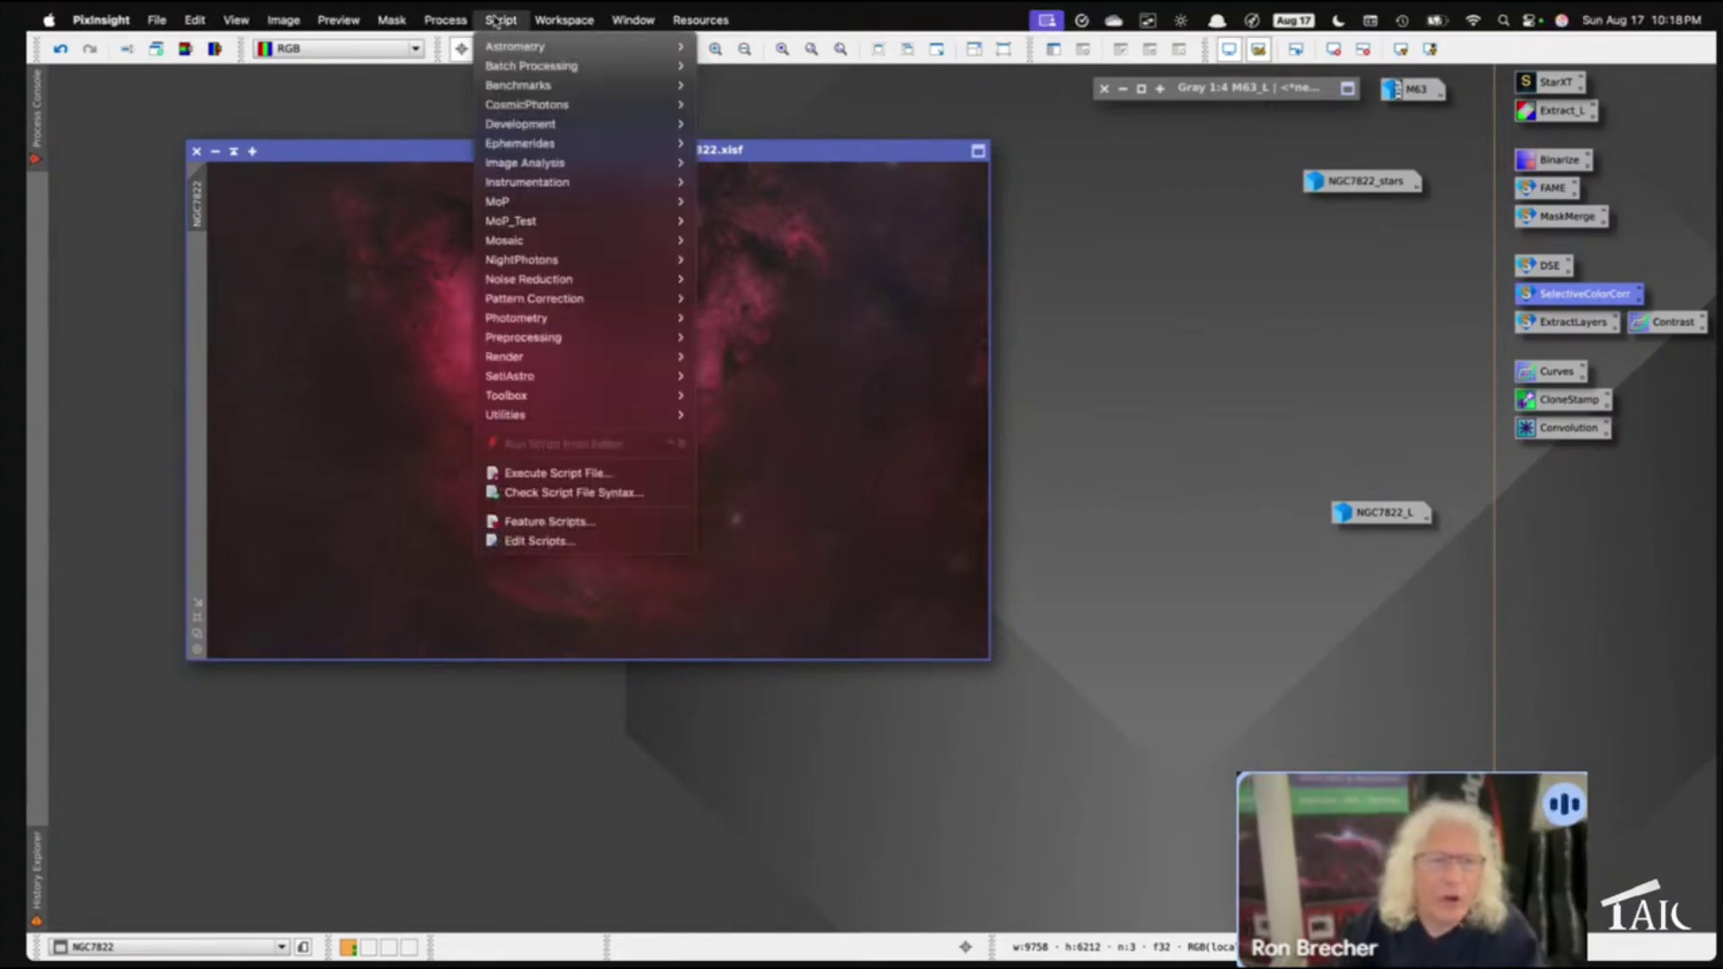
mouse_move(522, 404)
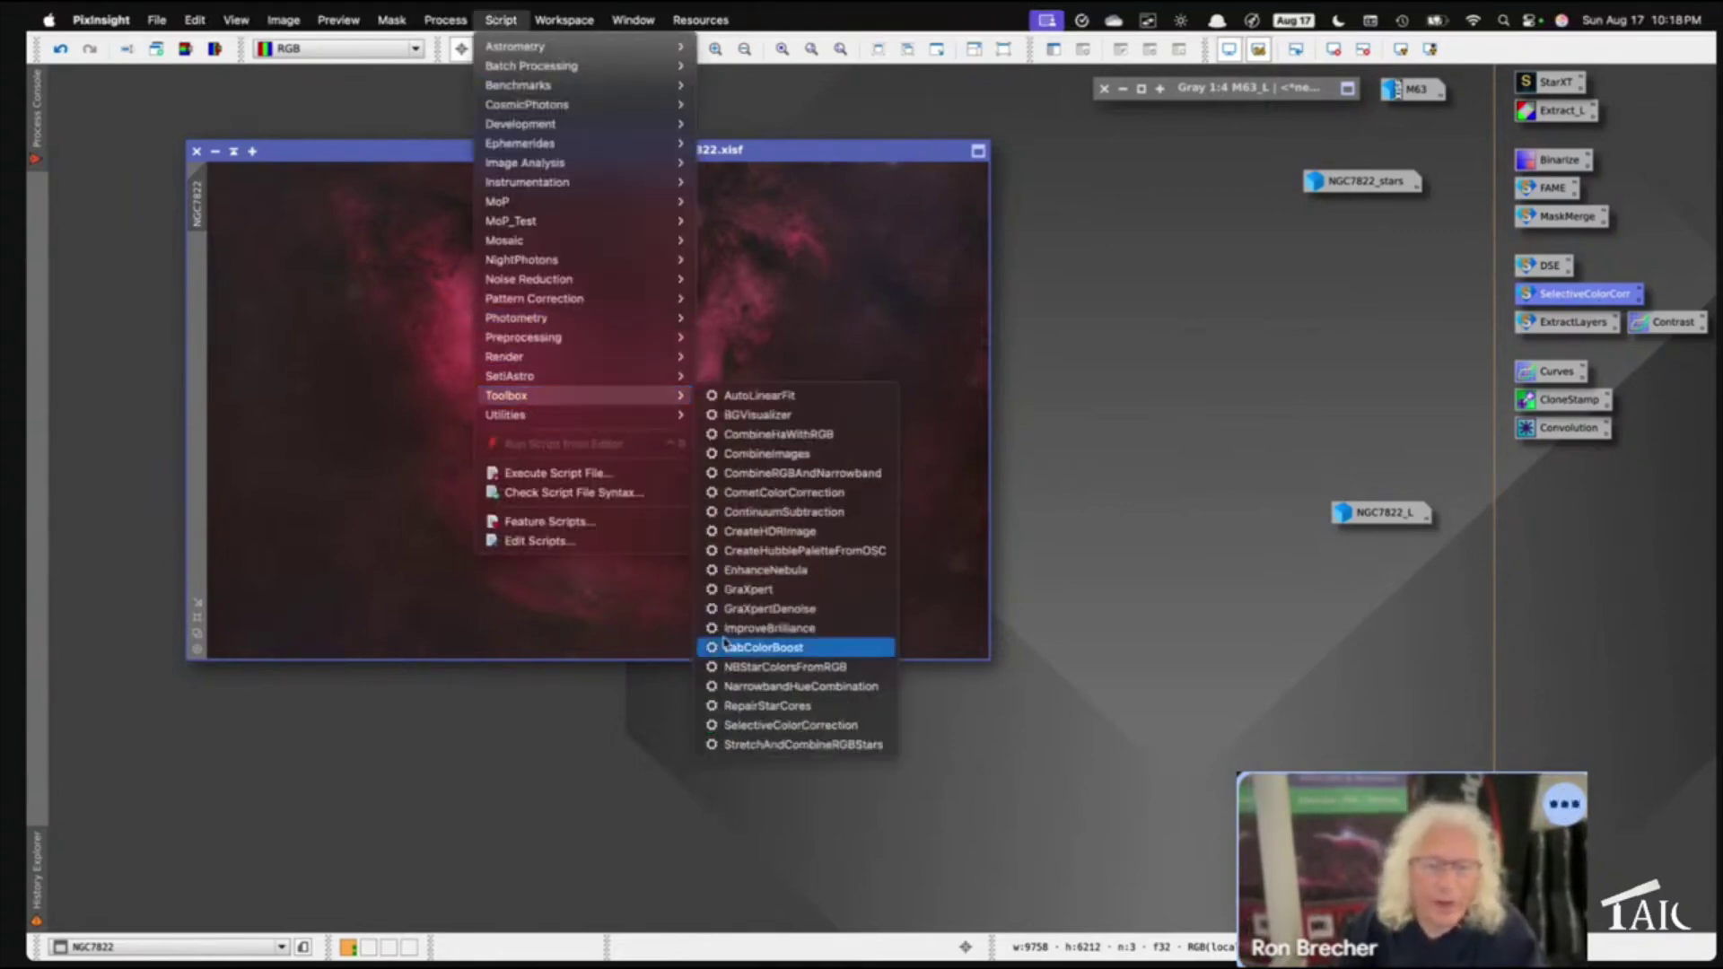
left_click(768, 726)
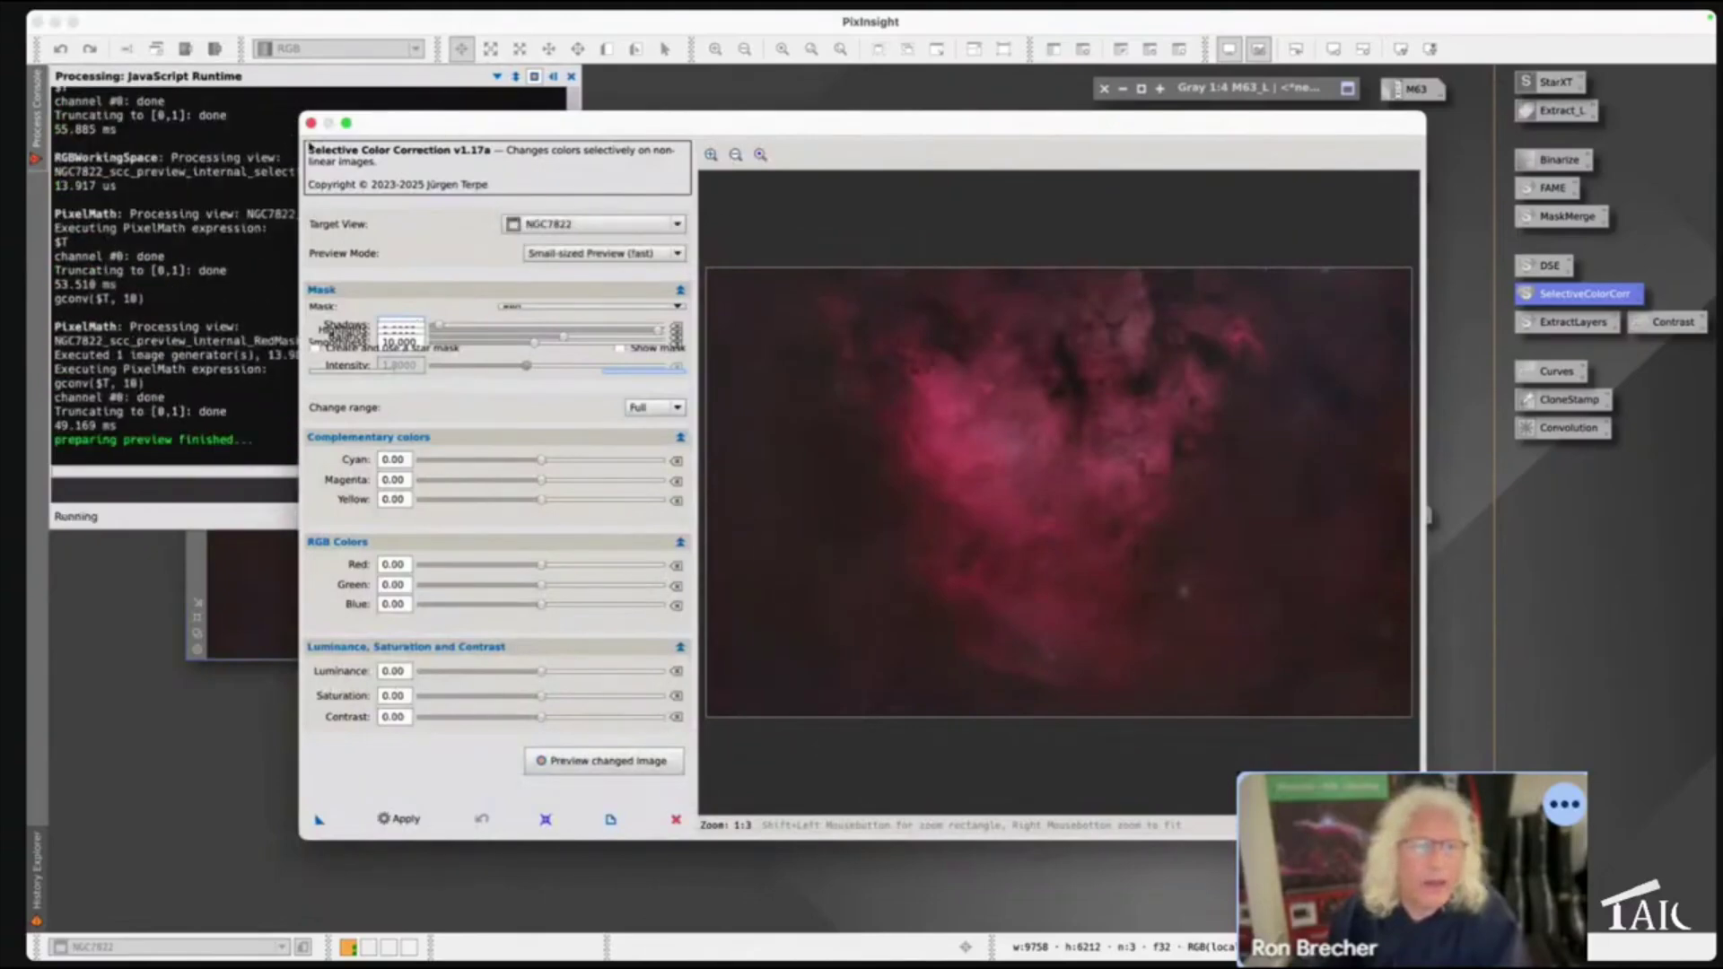
left_click(347, 124)
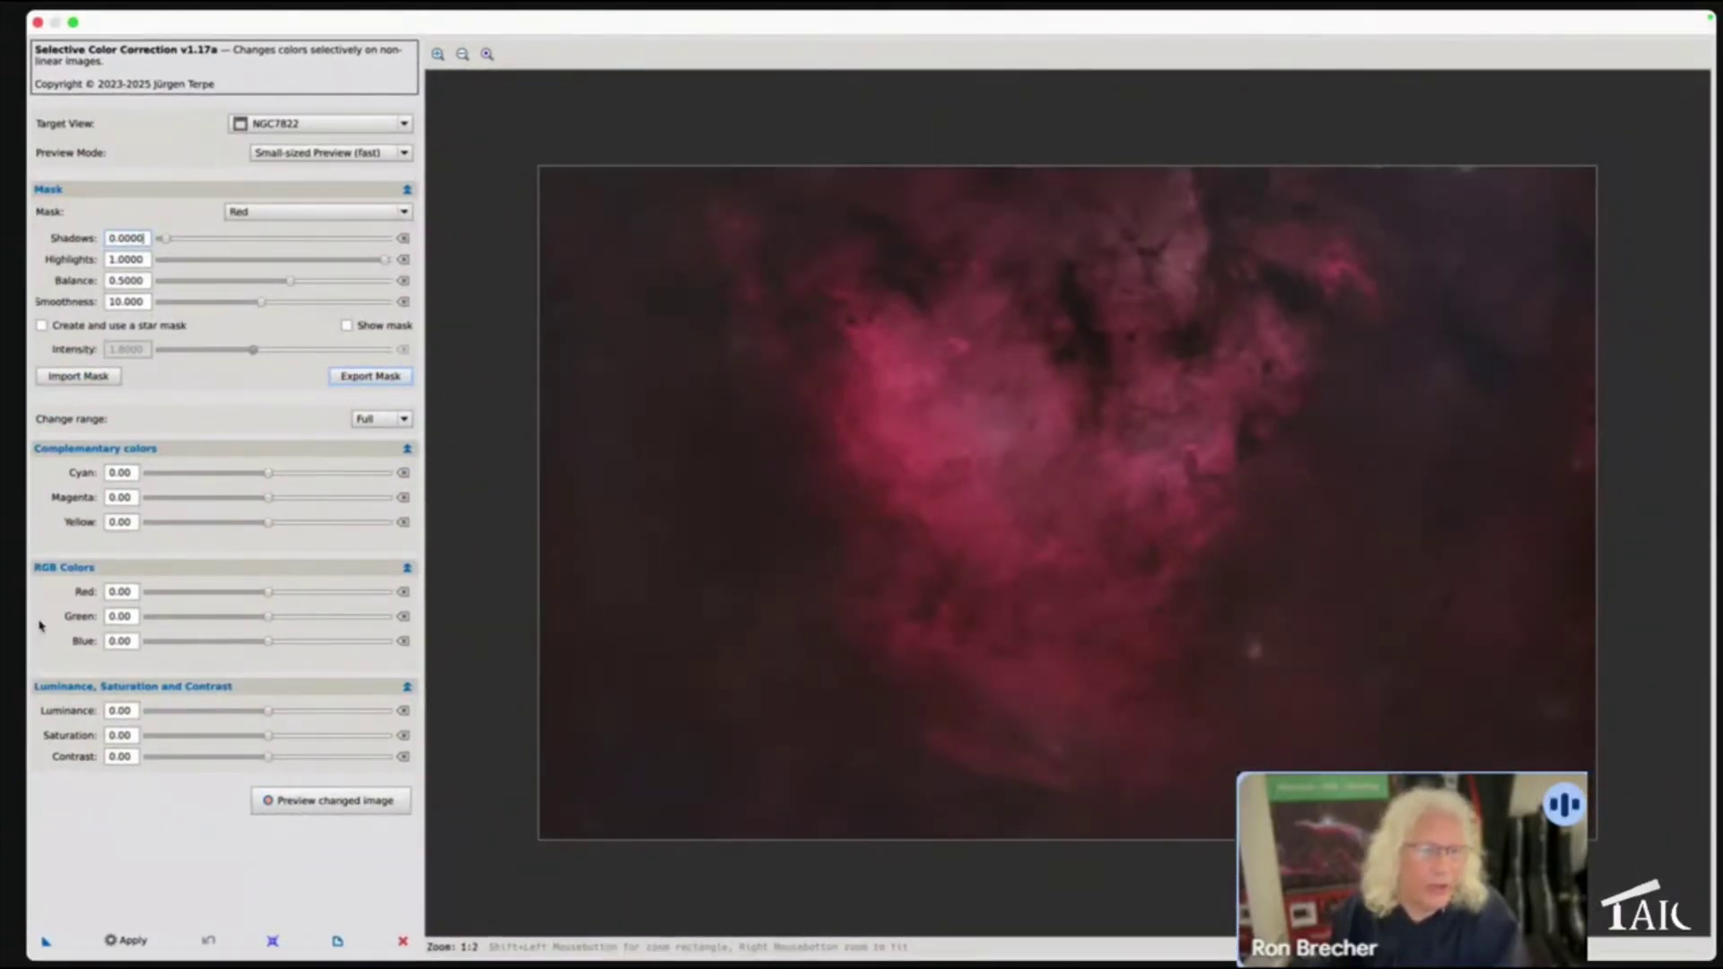
left_click(347, 326)
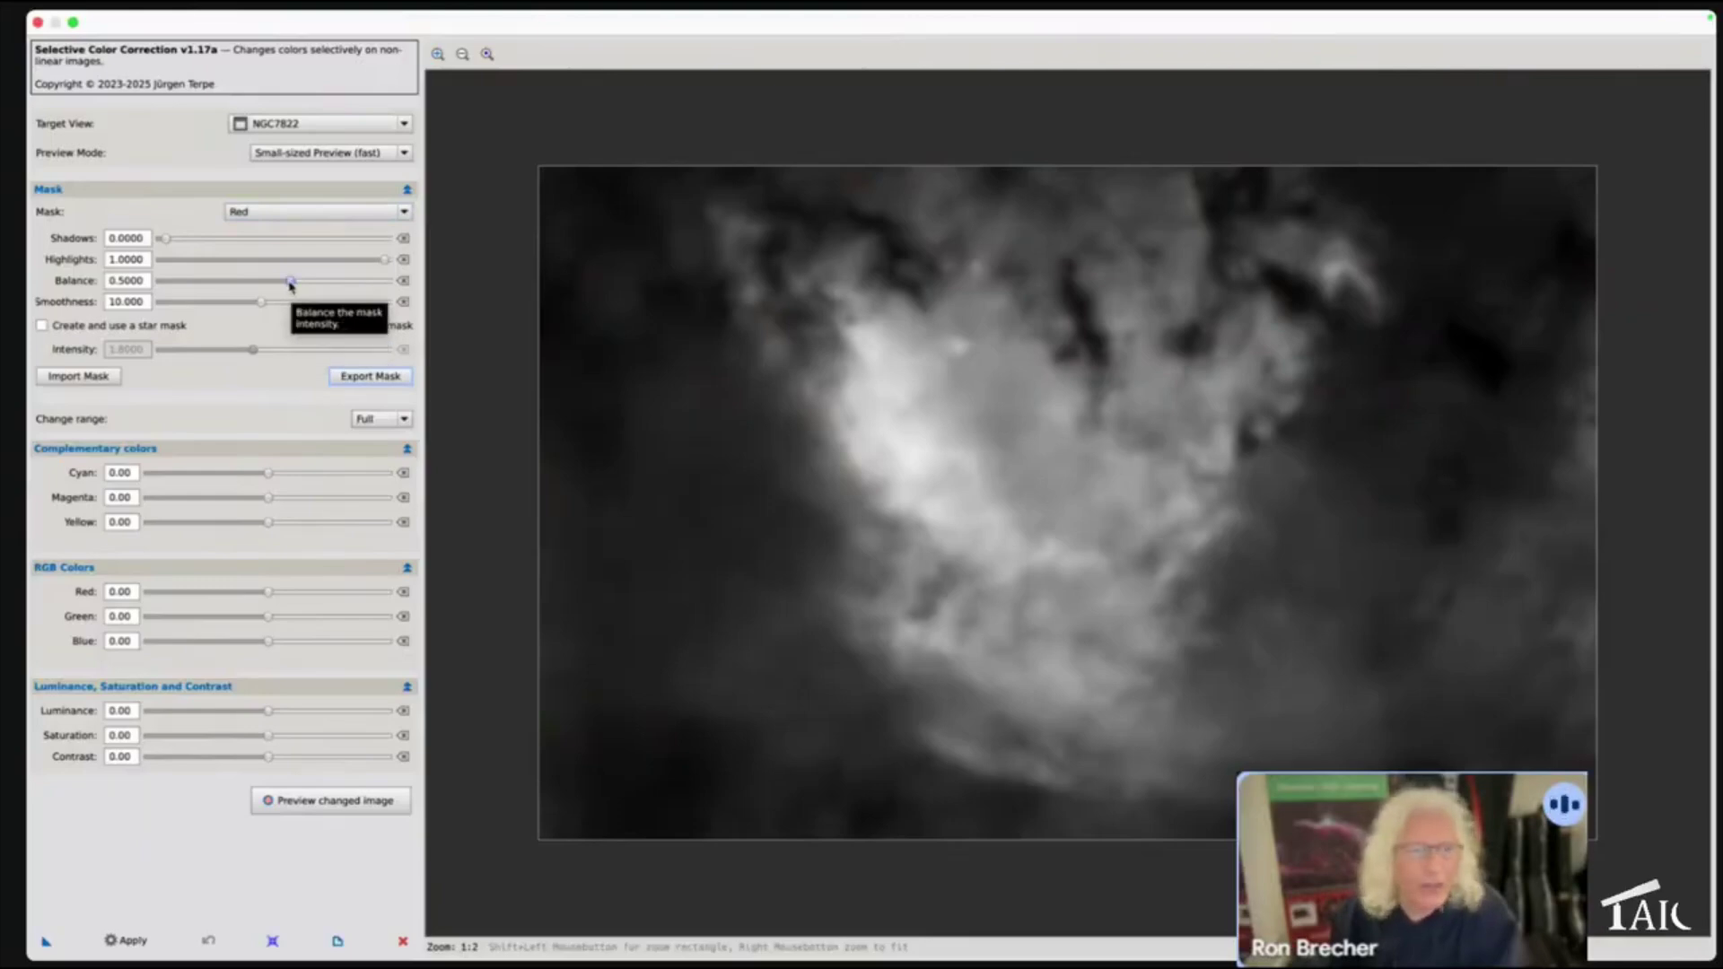
left_click_drag(290, 285, 202, 285)
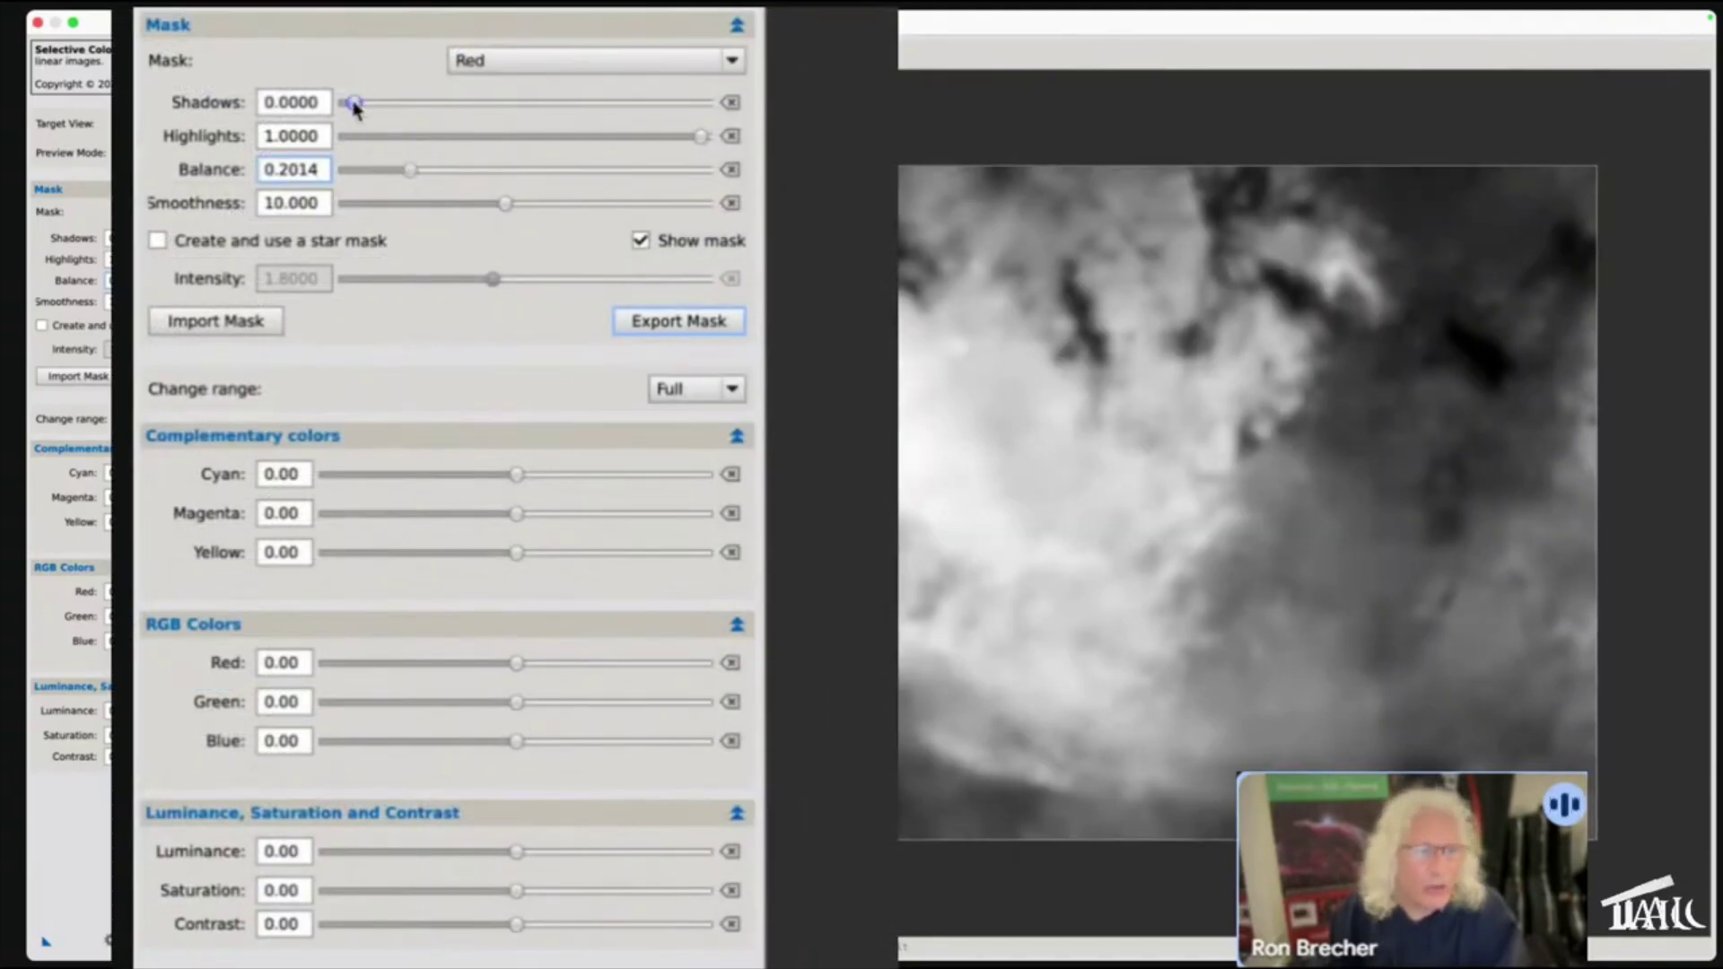
Set the Red mask Shadows to 0.0002 and lower Balance to 0.1220
left_click_drag(353, 103, 291, 107)
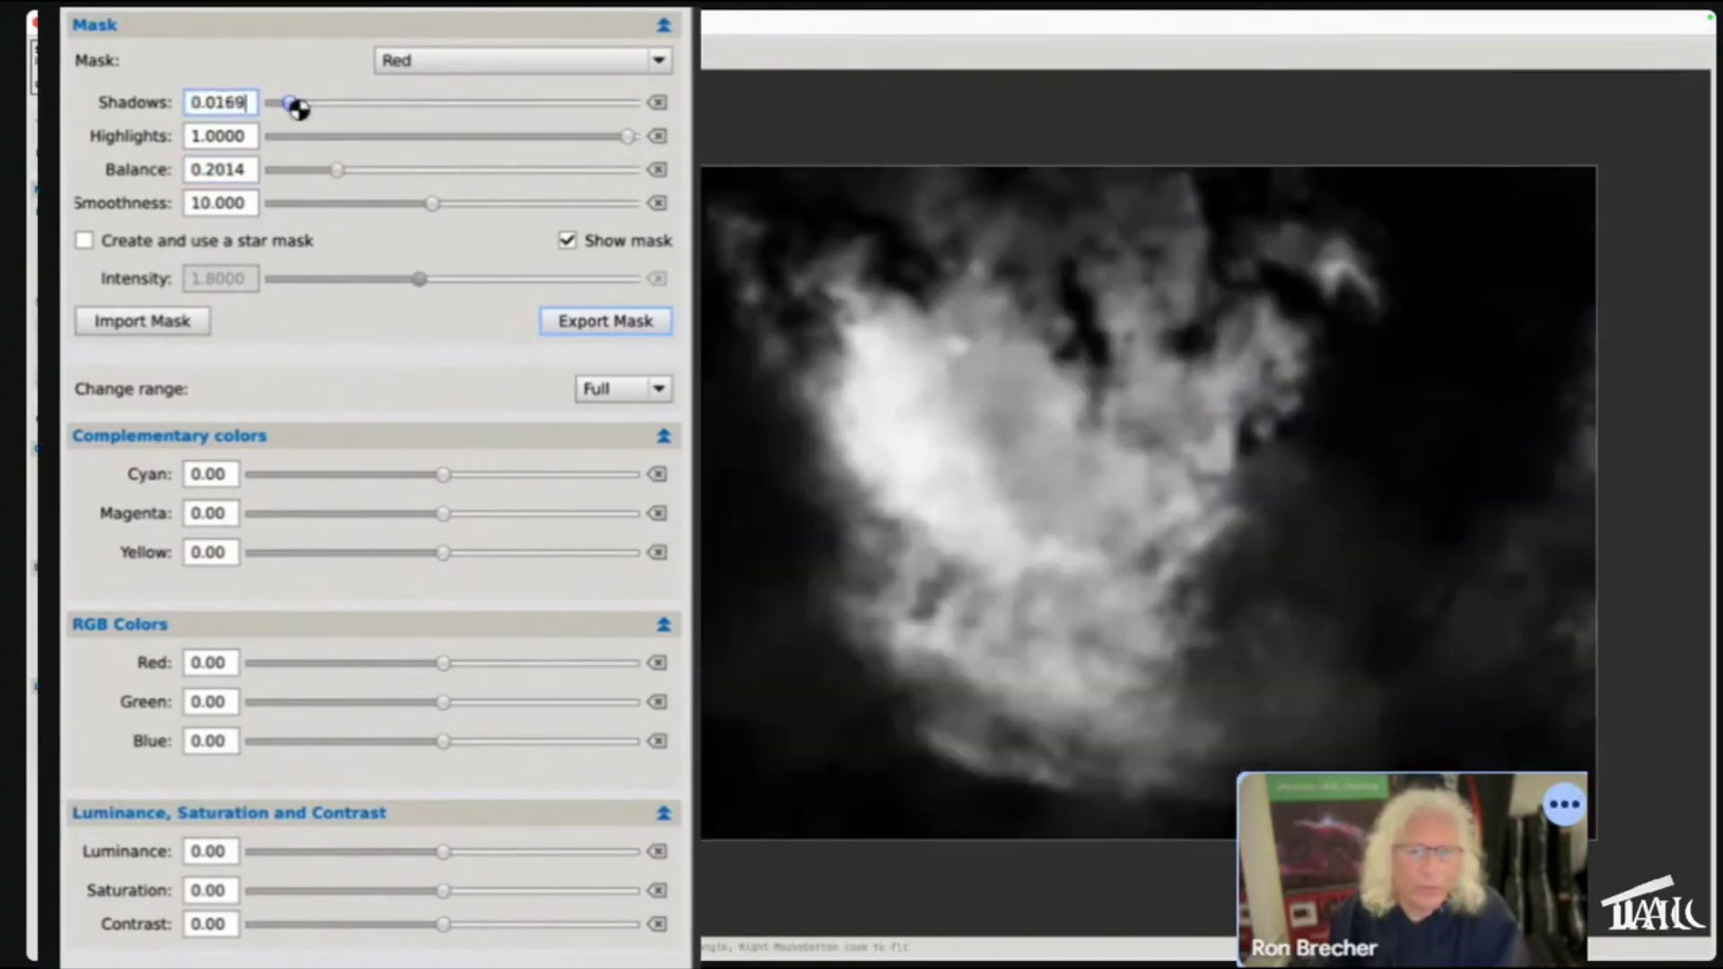
left_click_drag(290, 106, 286, 105)
left_click_drag(285, 105, 286, 107)
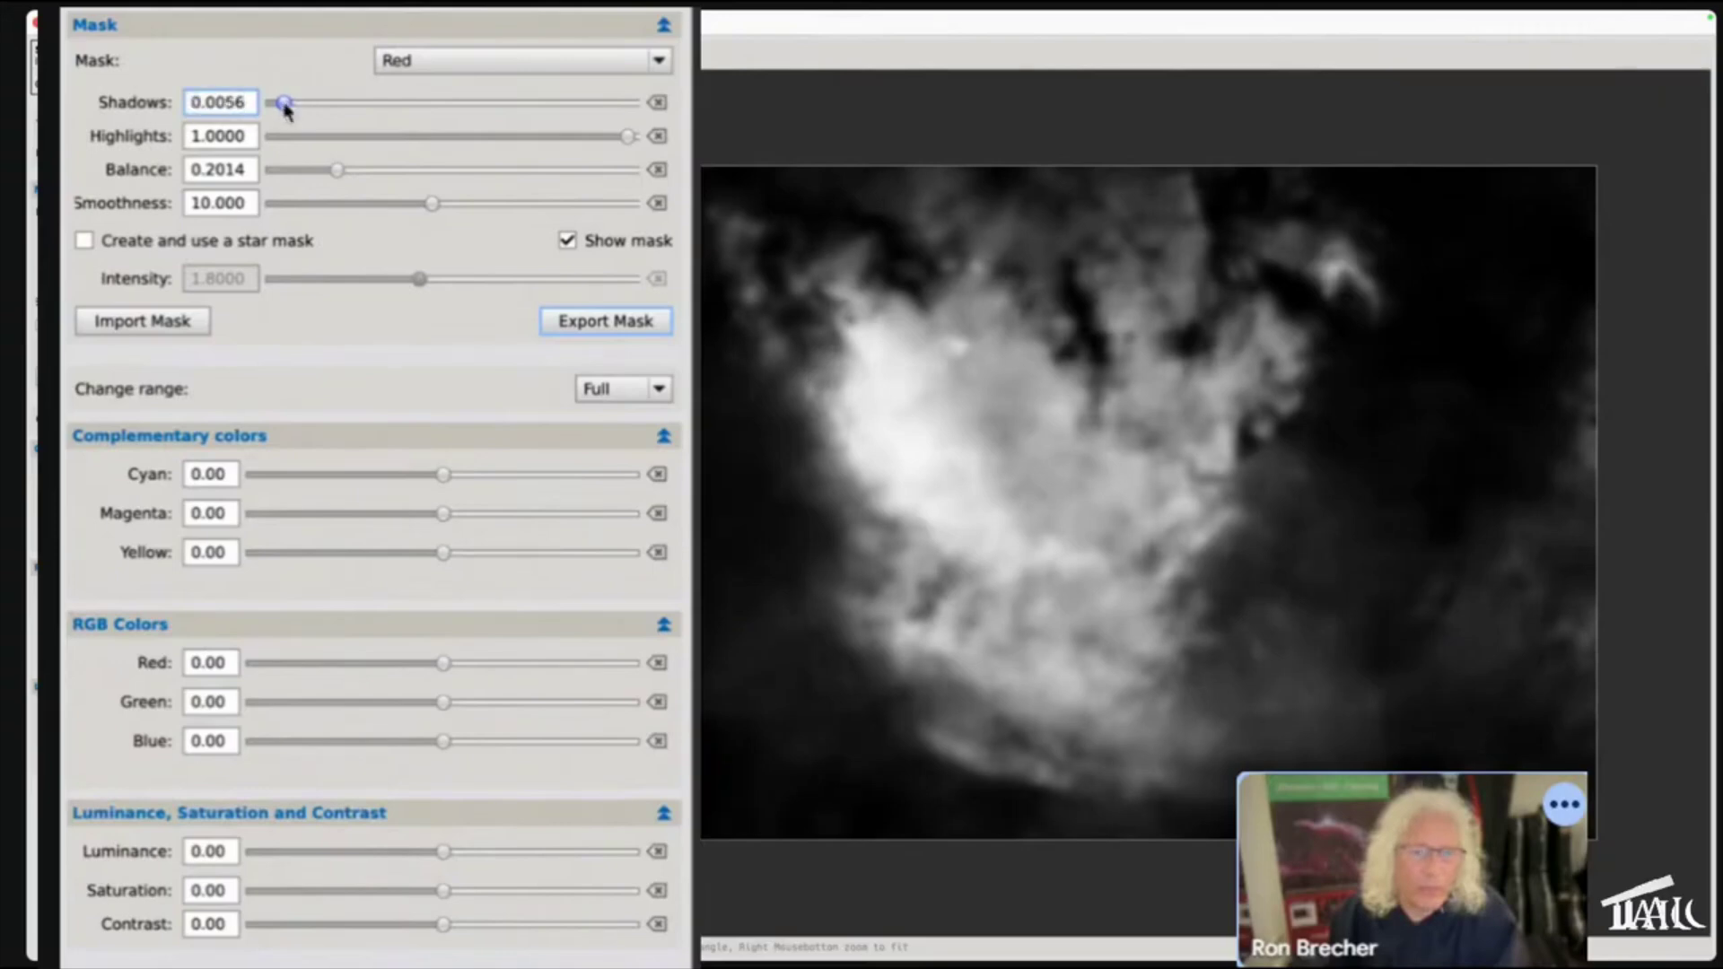
left_click_drag(285, 110, 277, 108)
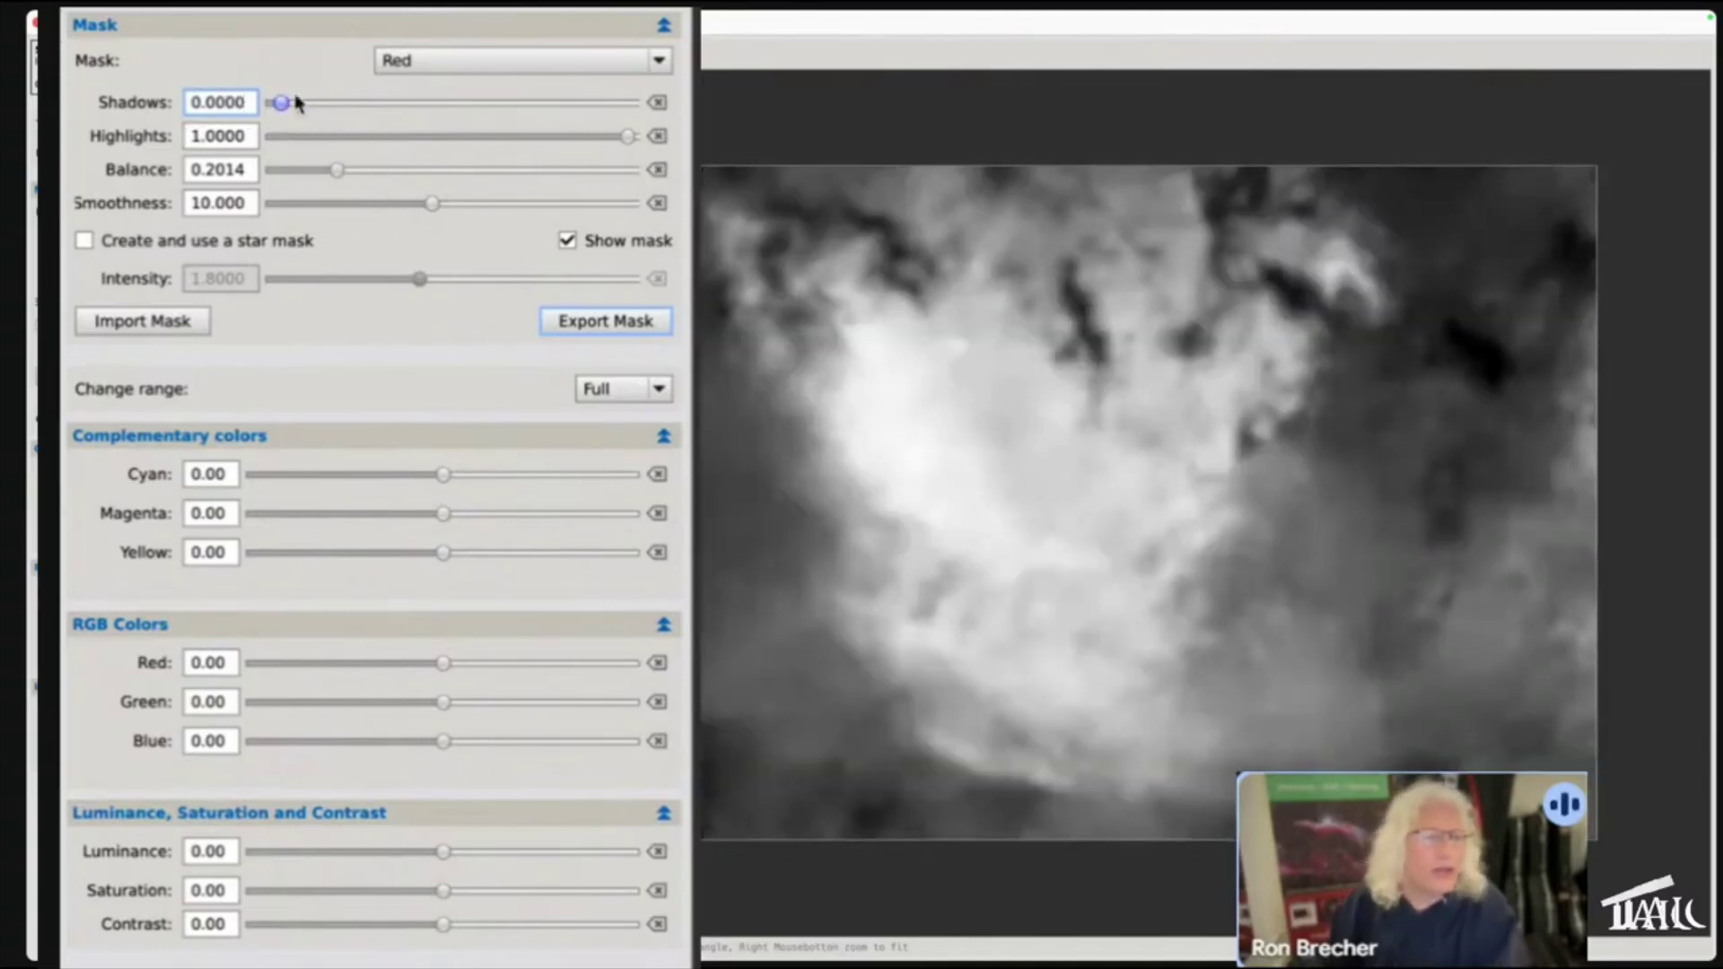
key("BackSpace")
type("2")
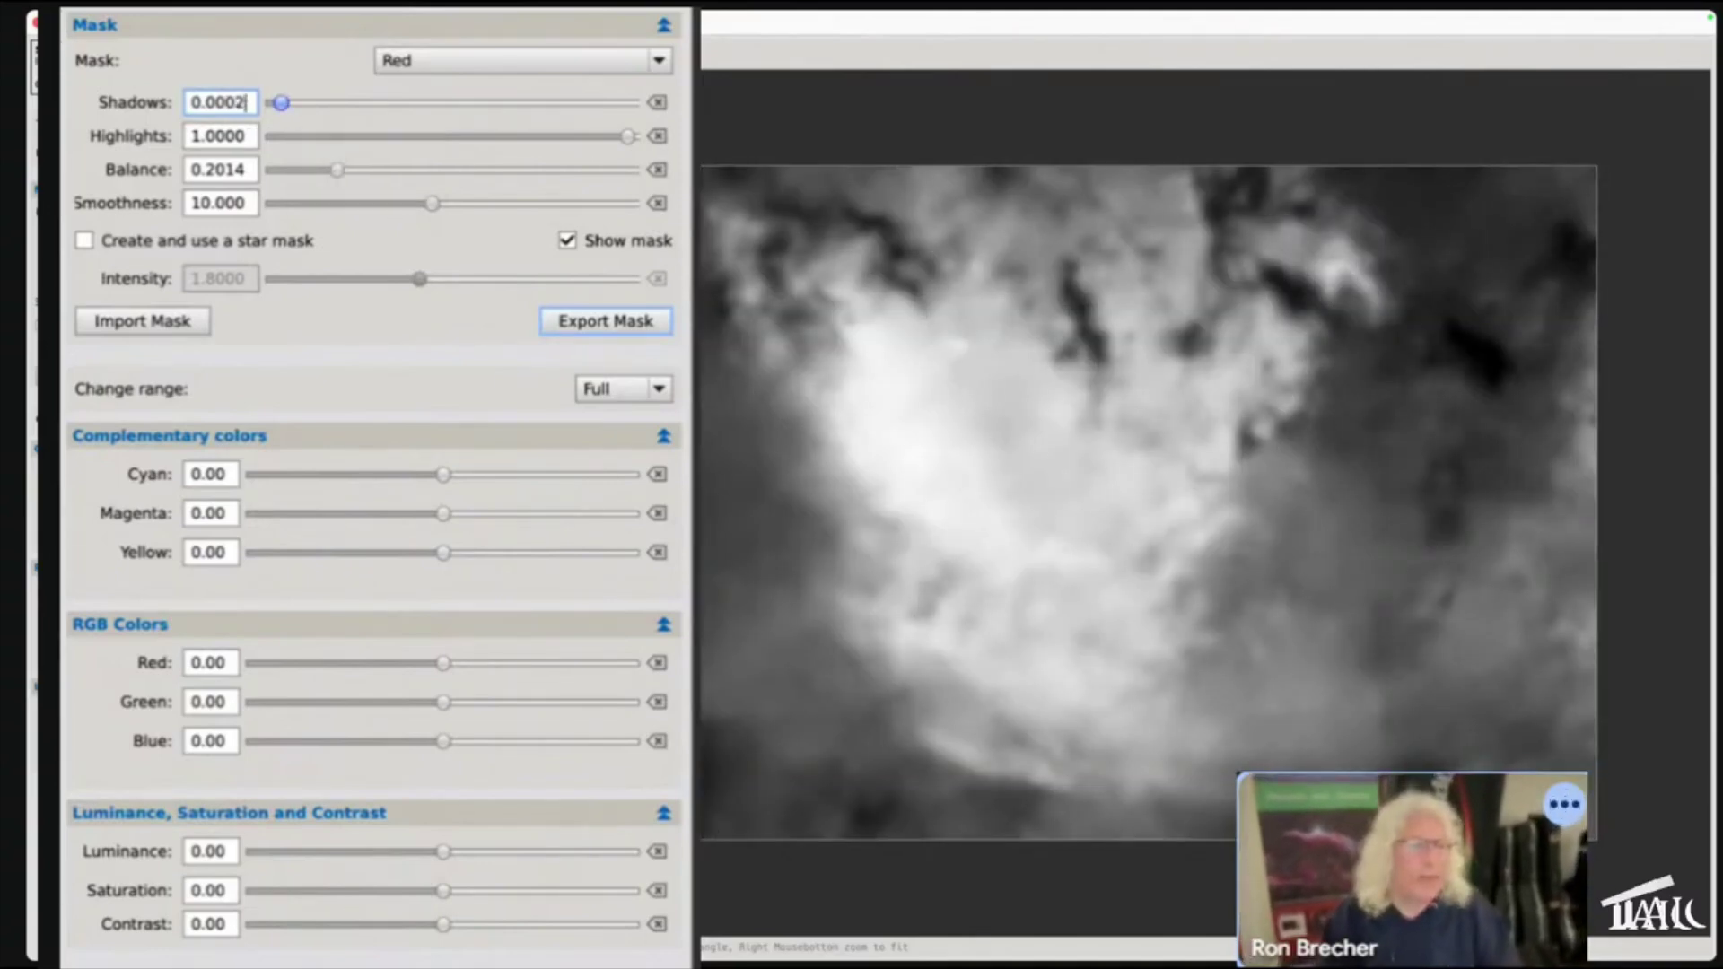
key("Tab")
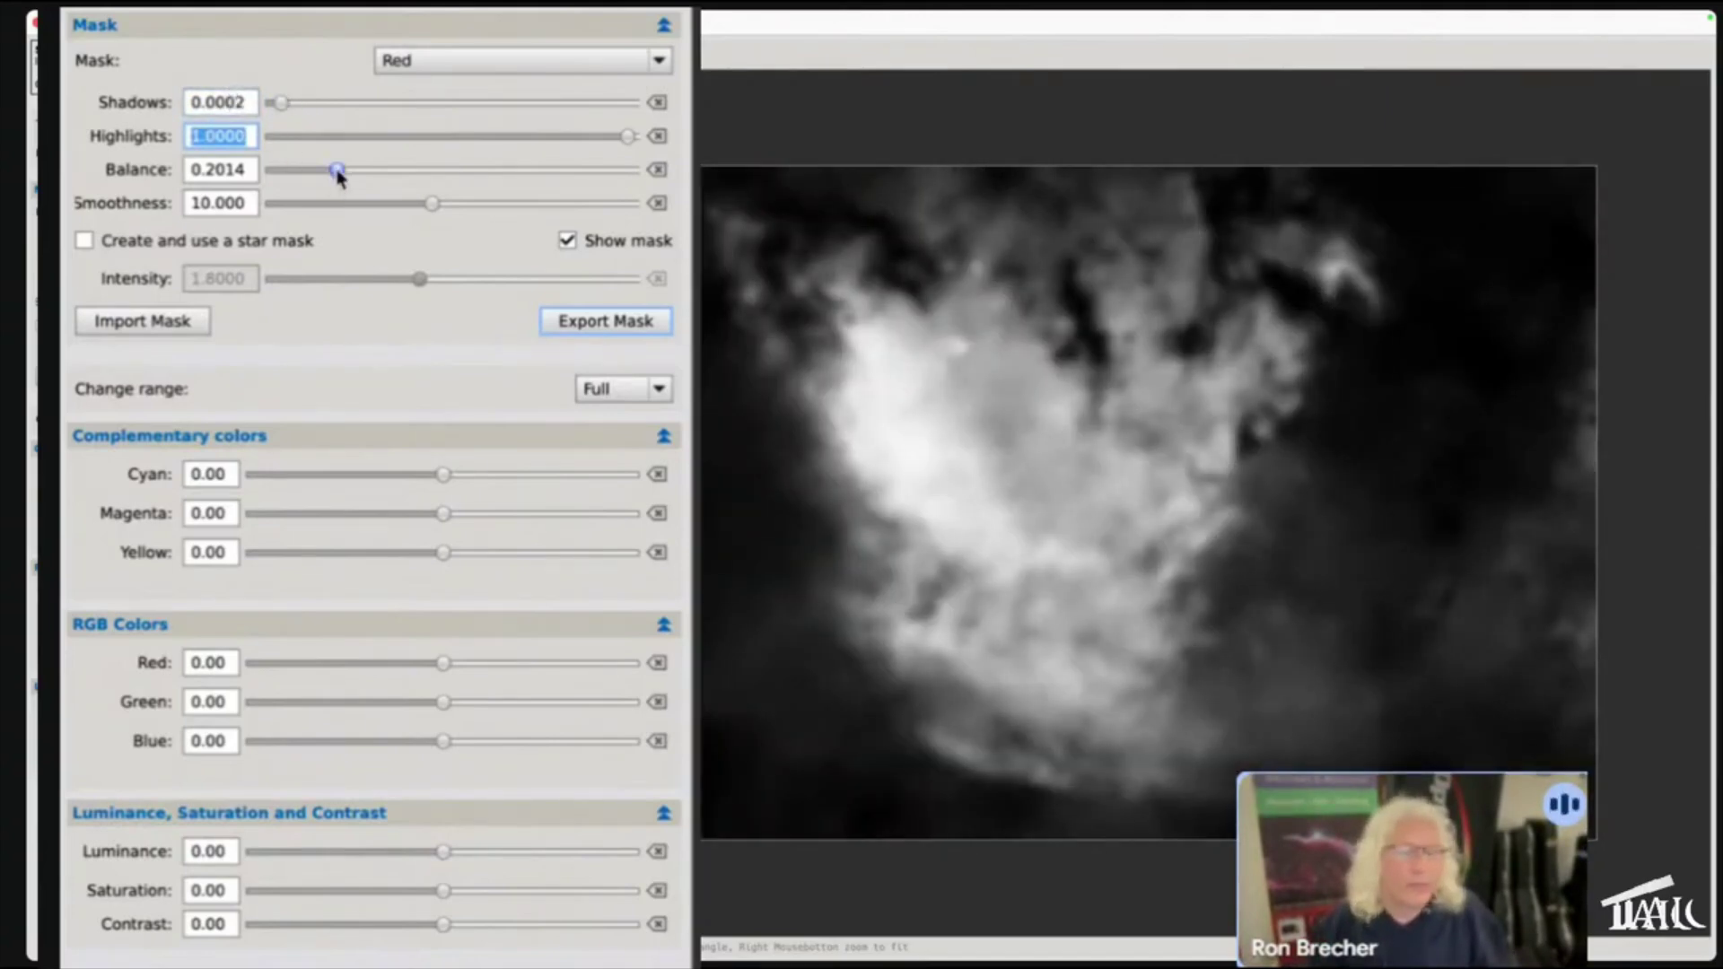
left_click_drag(338, 173, 295, 173)
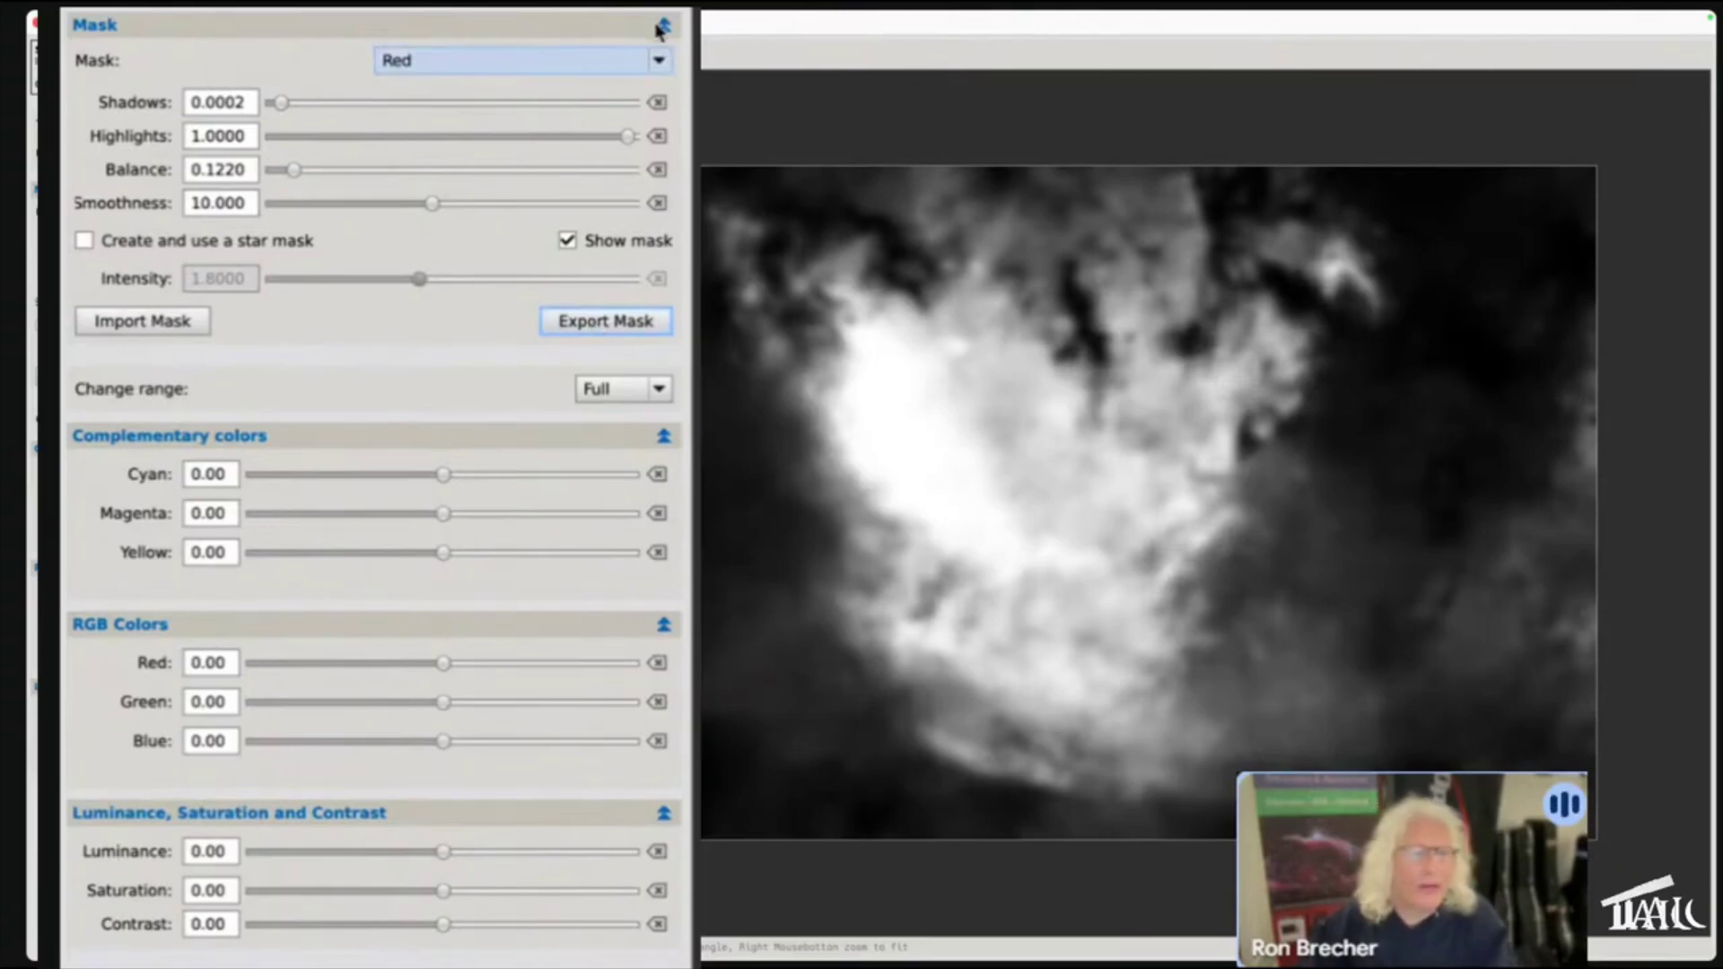
Switch the mask to Shadows and set its Balance to 0.2666
left_click(659, 63)
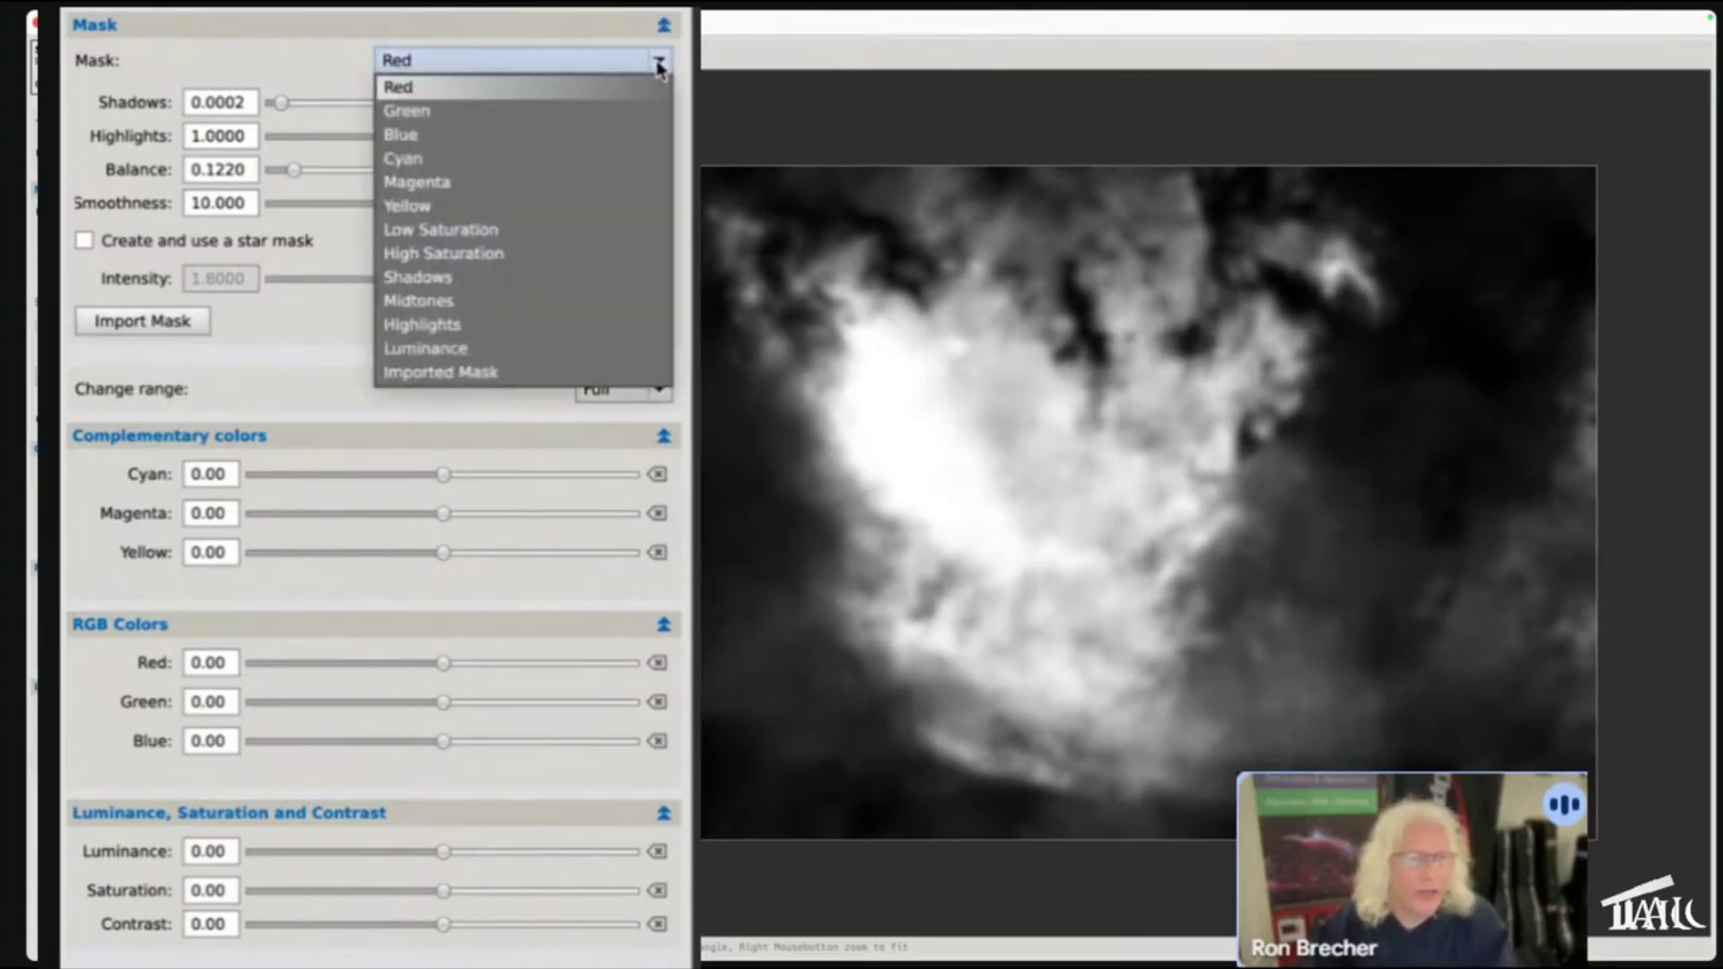
left_click(512, 67)
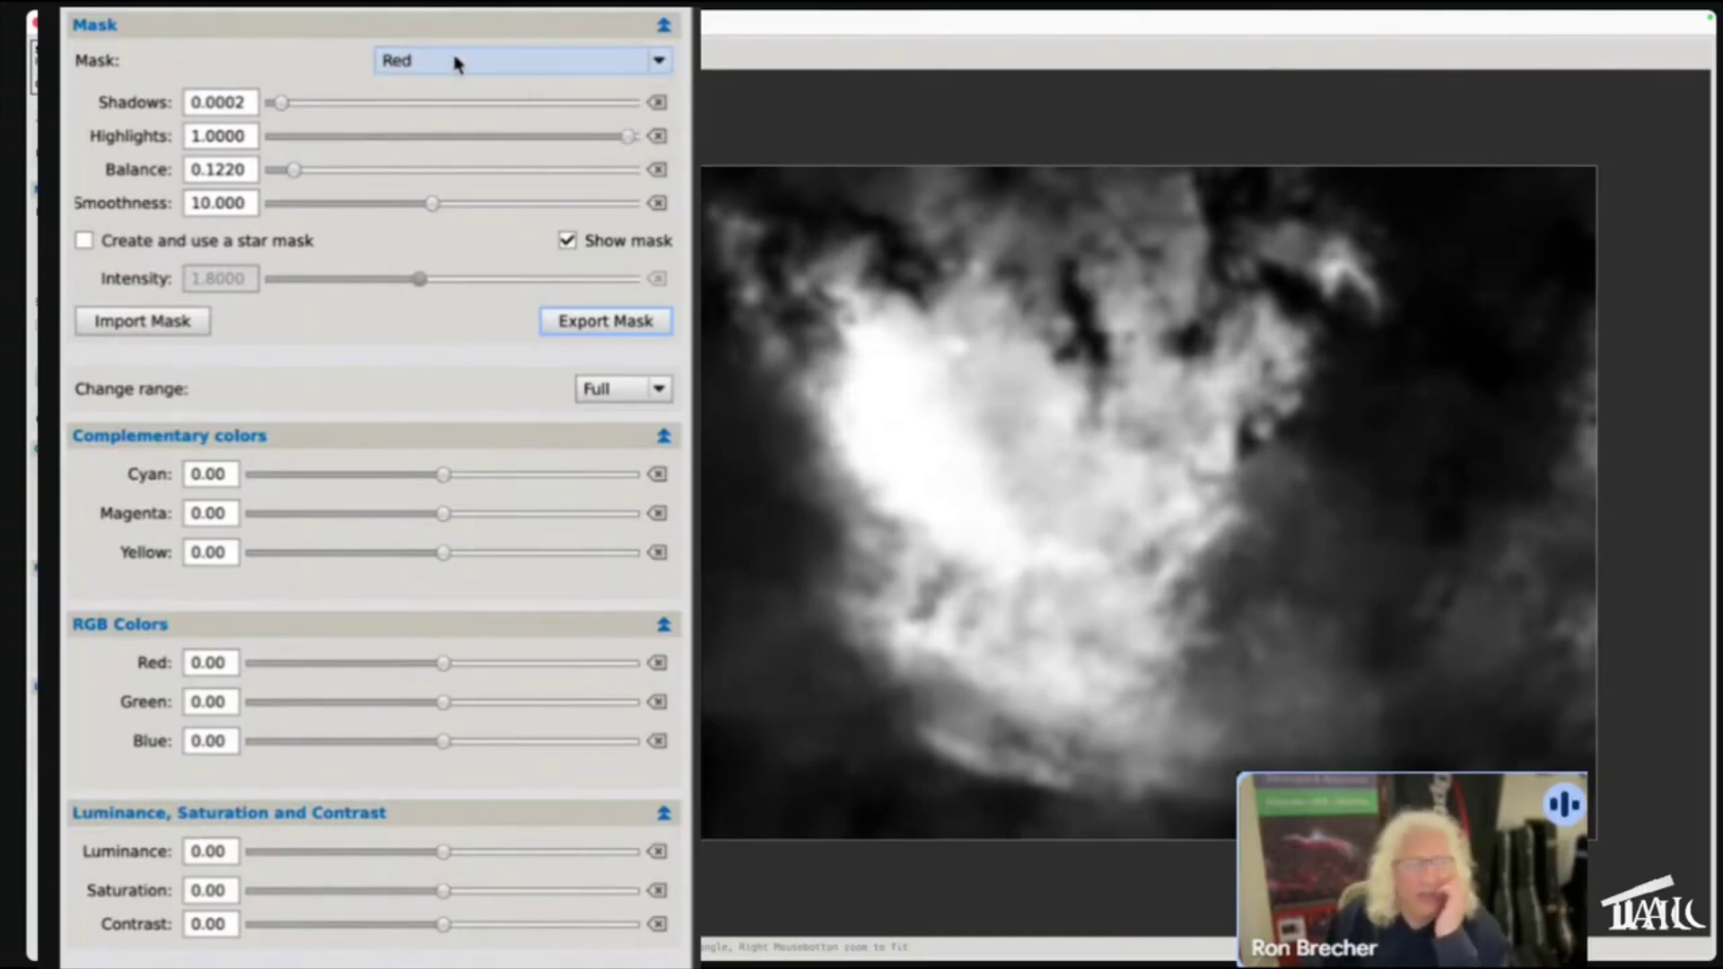
left_click(480, 72)
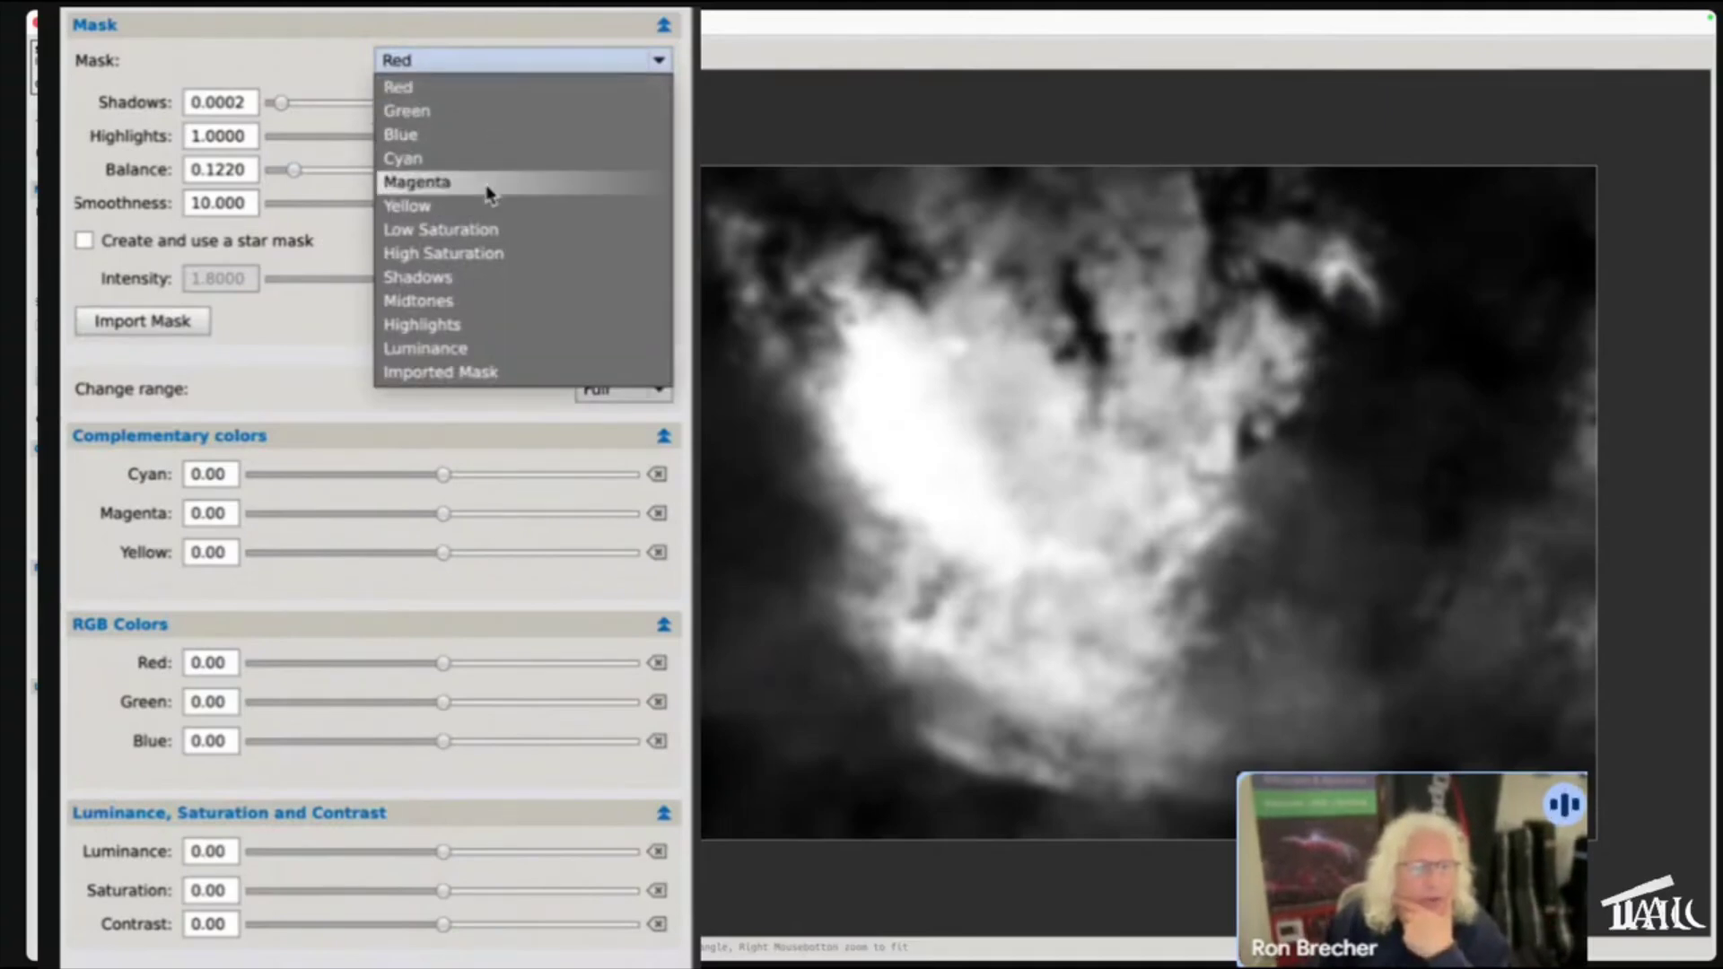
left_click(460, 286)
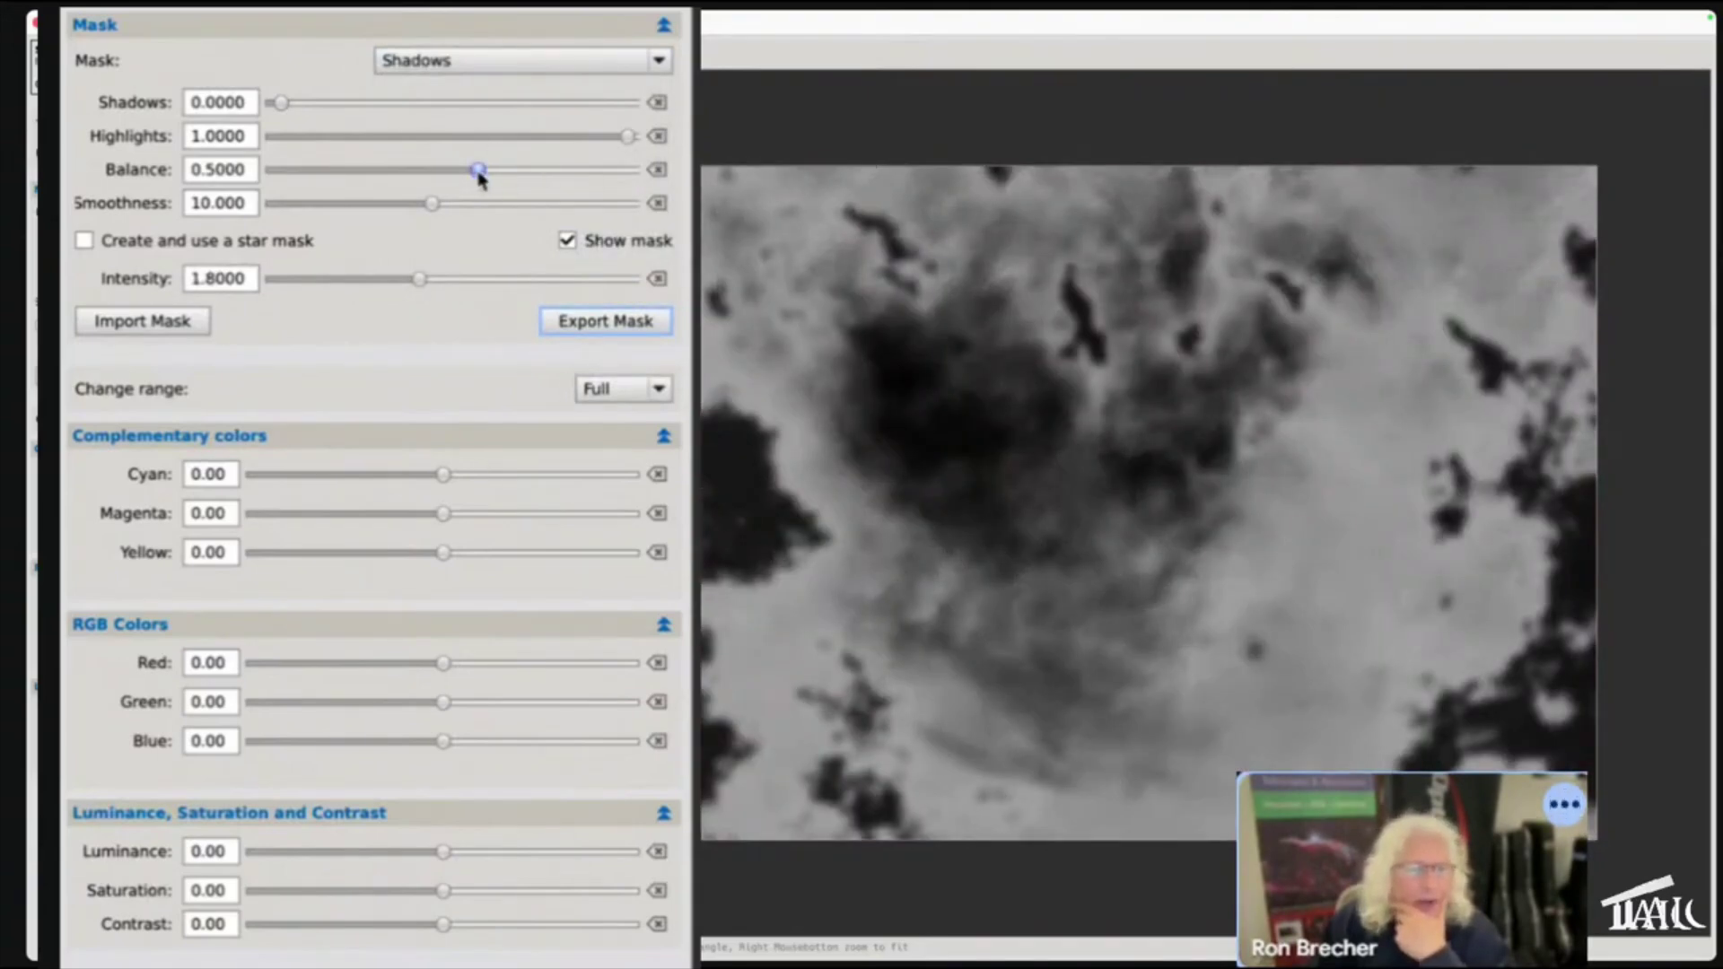
left_click_drag(480, 169, 575, 187)
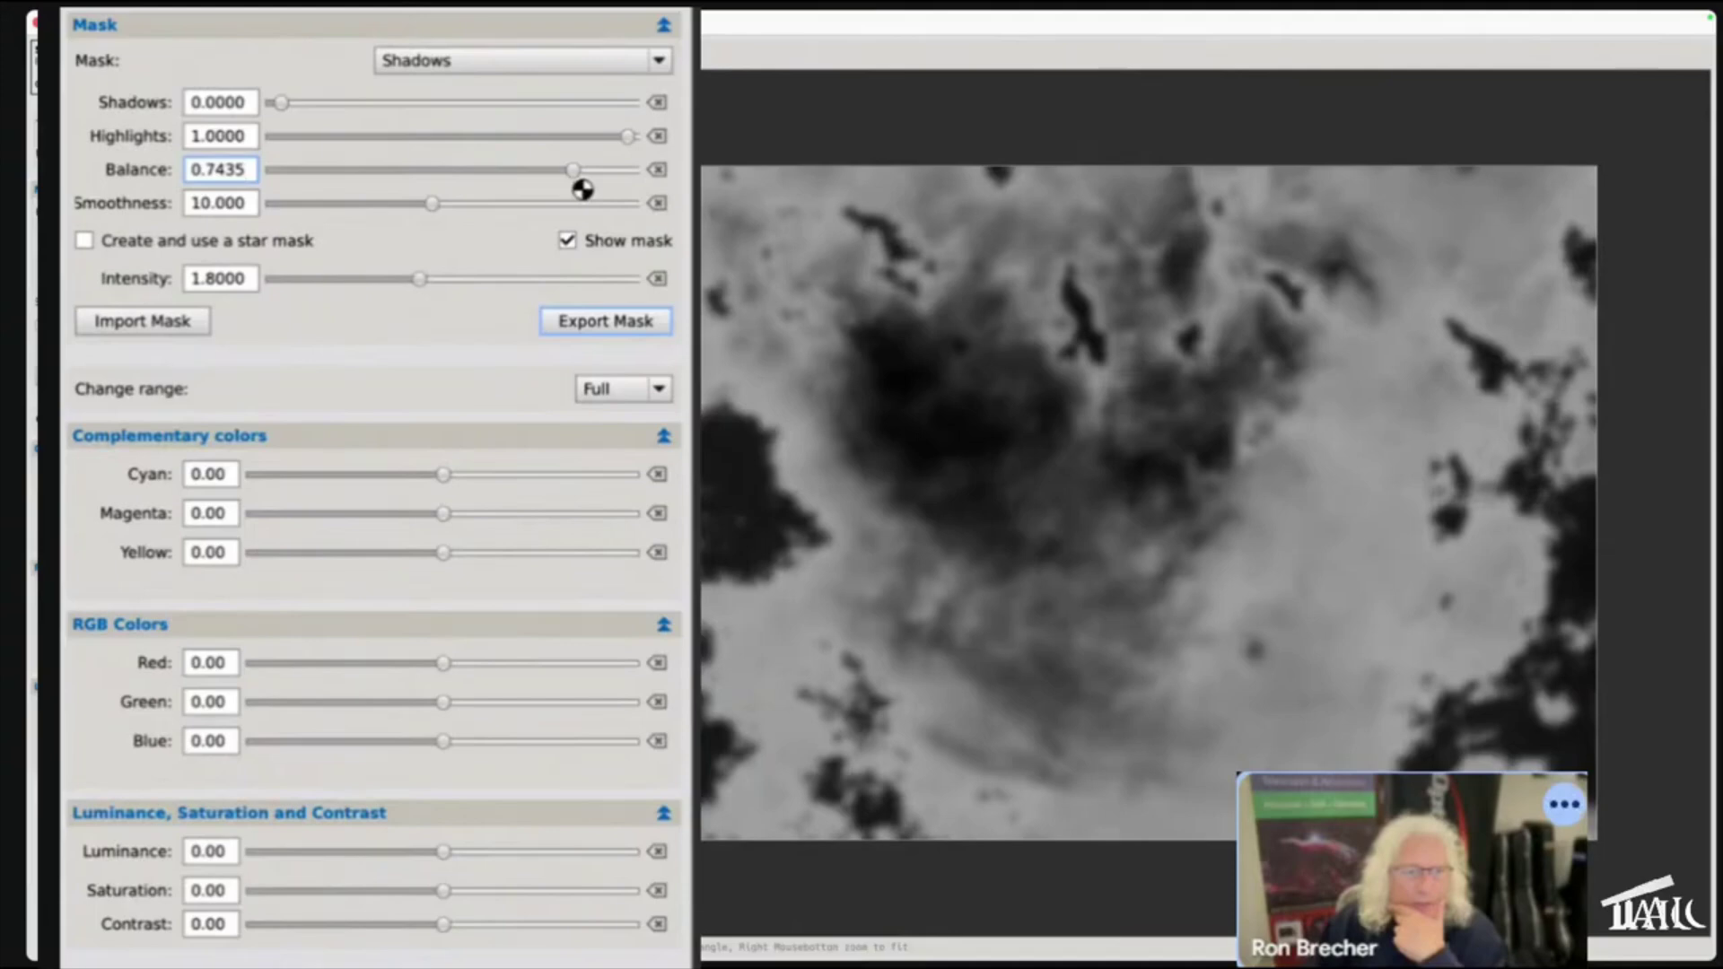
left_click_drag(571, 171, 368, 171)
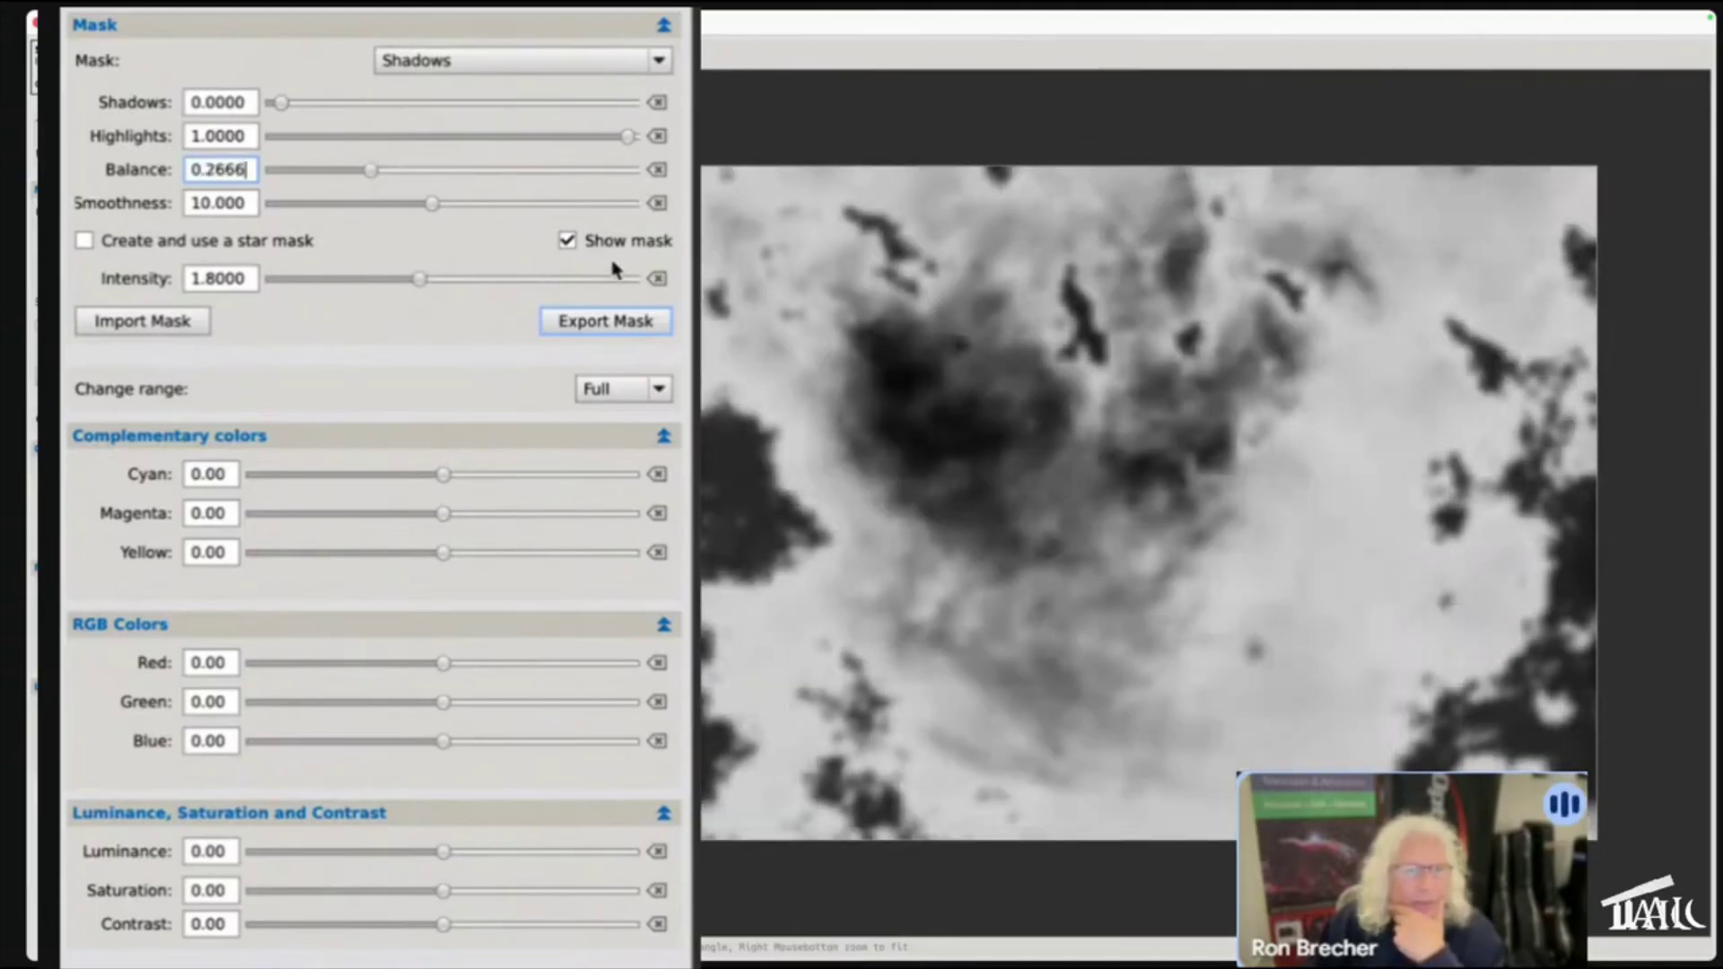
Change the mask type to Luminance
left_click(657, 63)
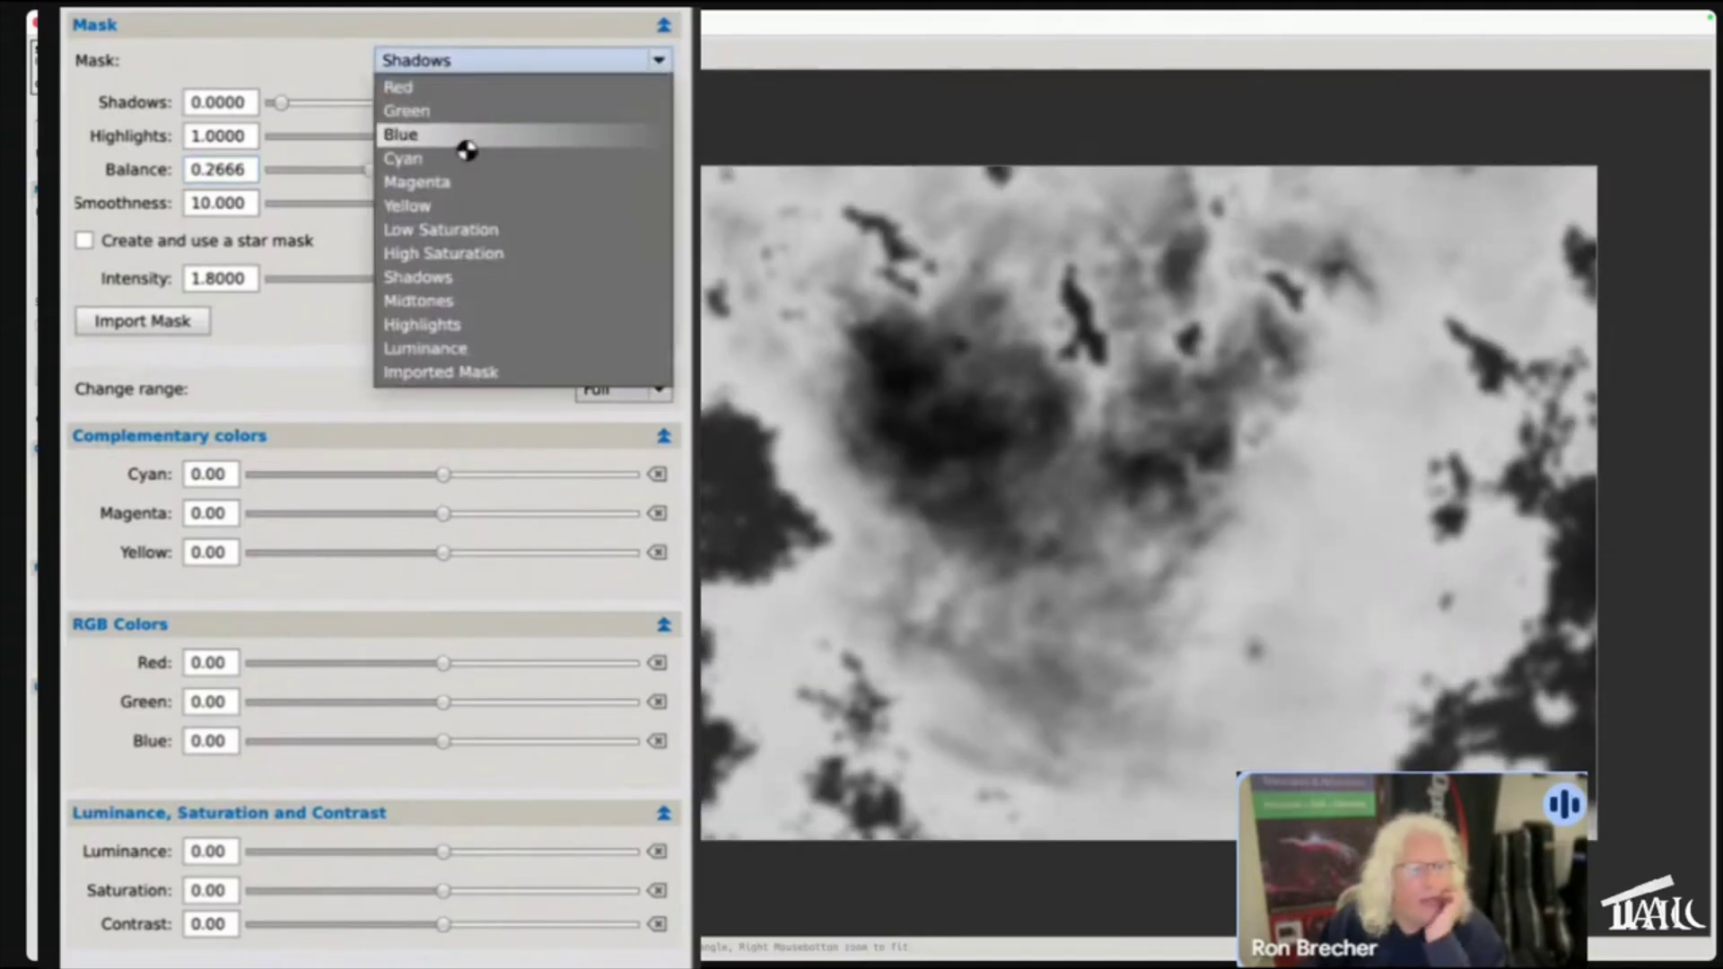
key("Escape")
left_click(476, 67)
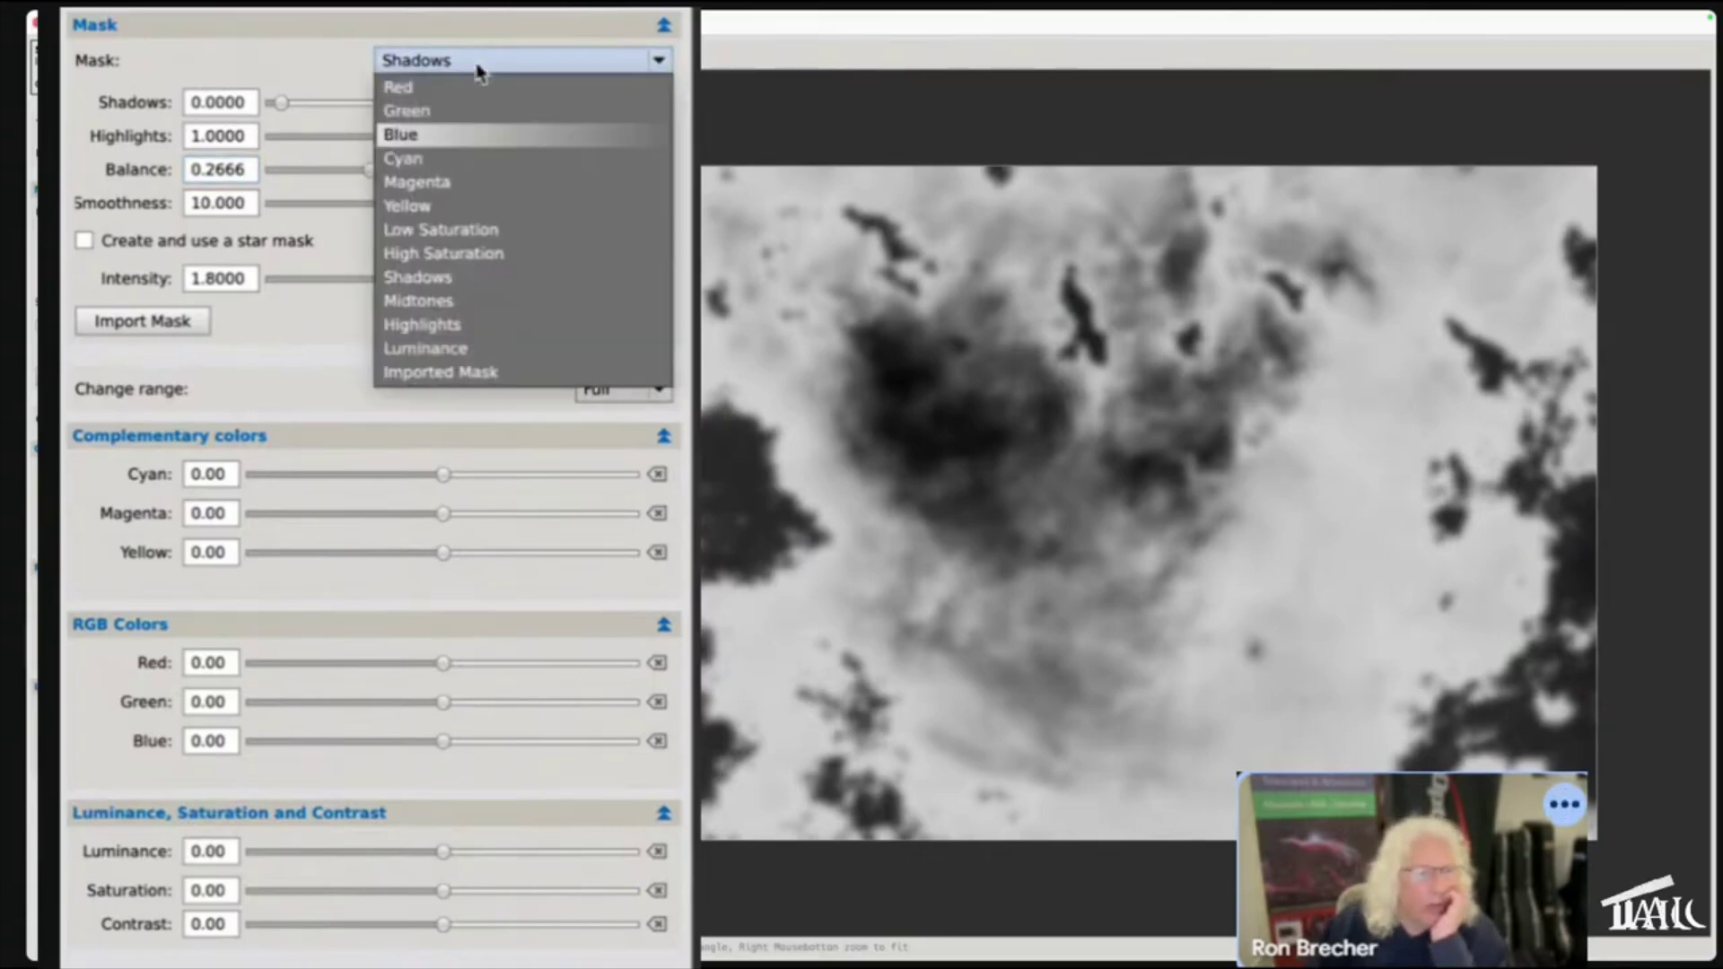
left_click(489, 352)
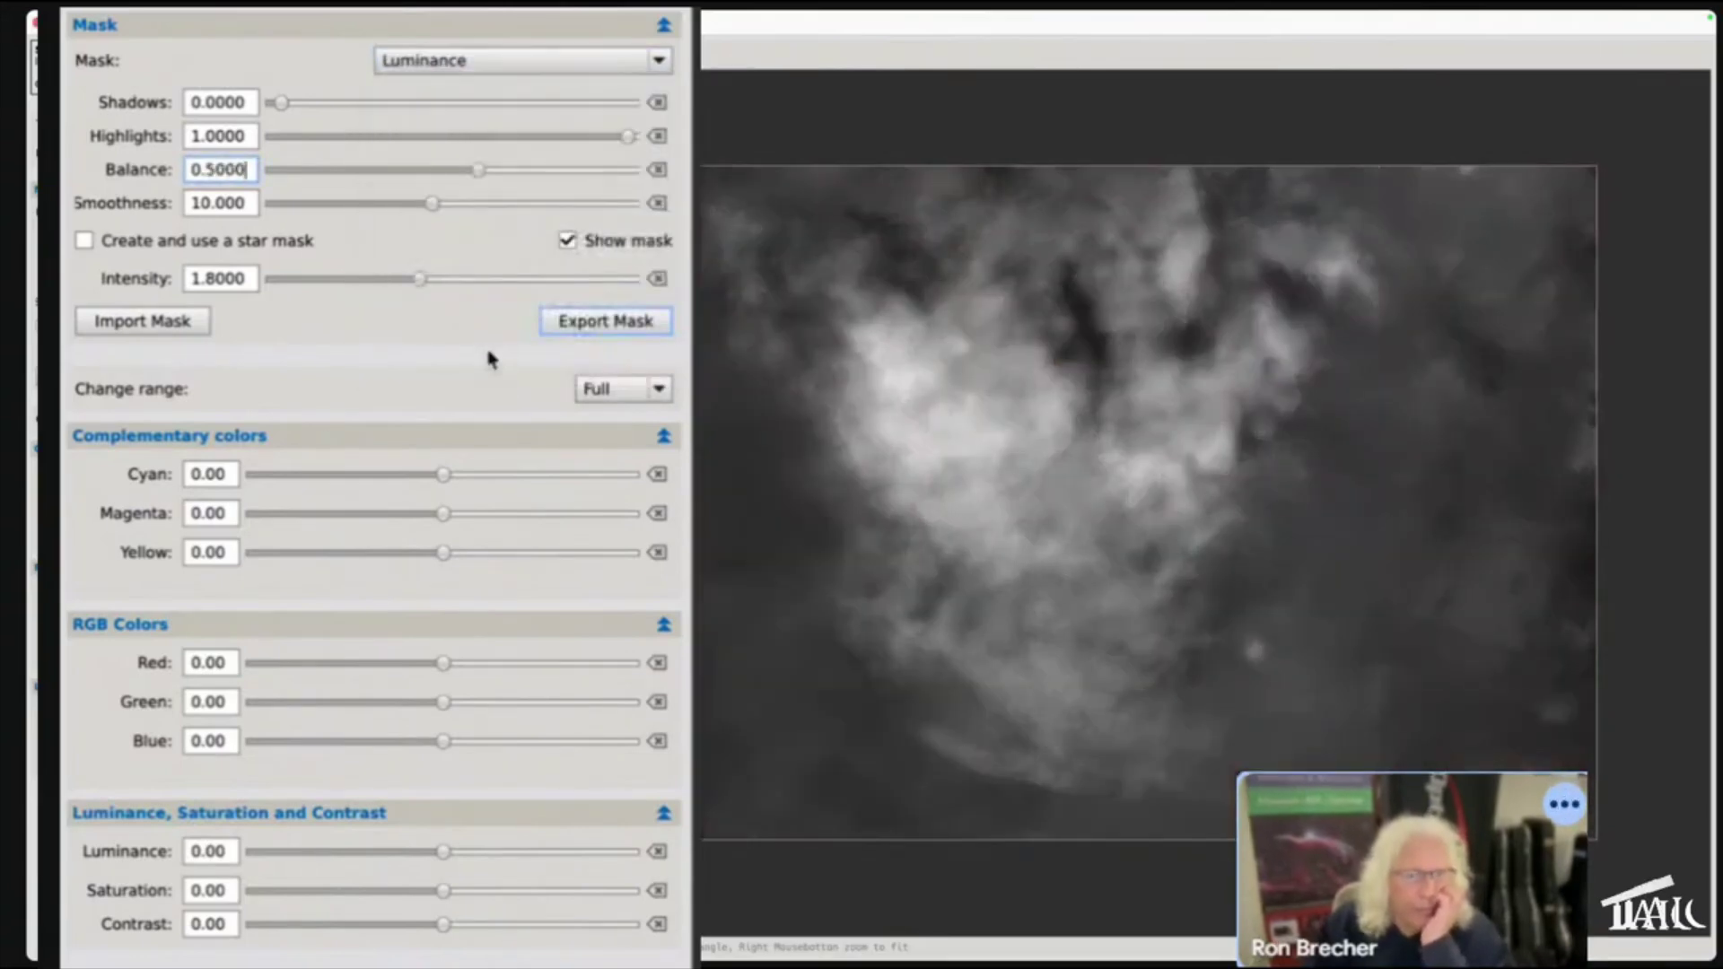
Drop the Luminance mask Smoothness to 2.1638, then raise it to 8.8790
left_click_drag(434, 206, 327, 212)
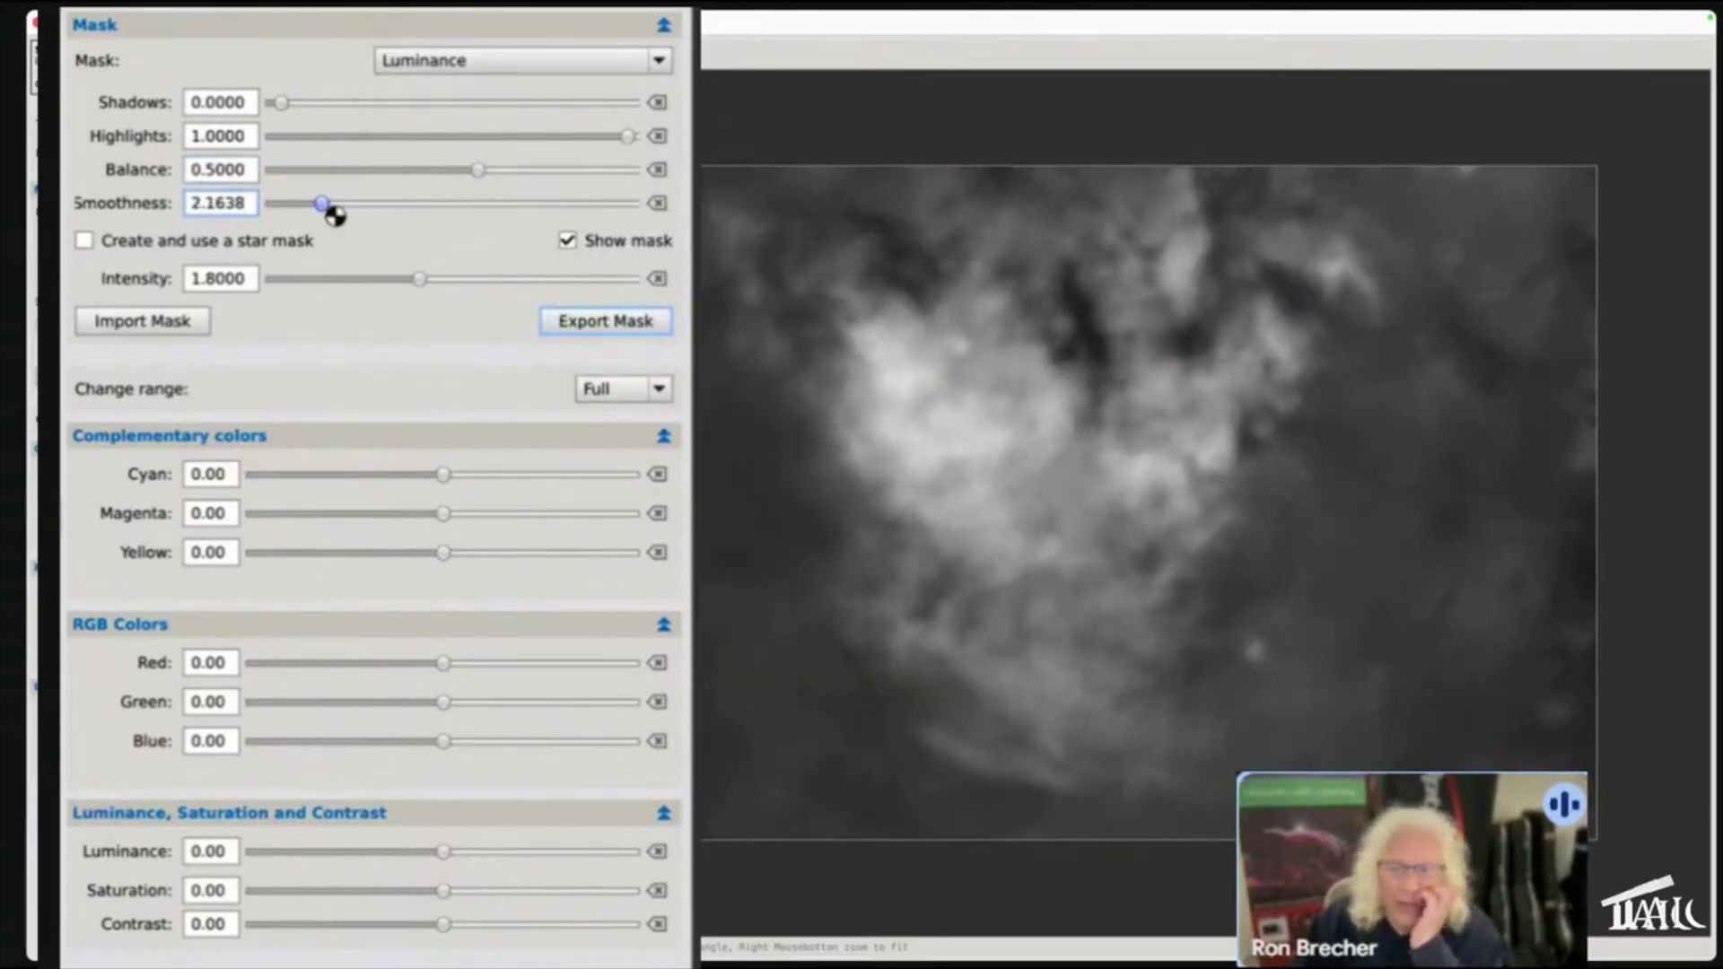
left_click_drag(326, 212, 427, 222)
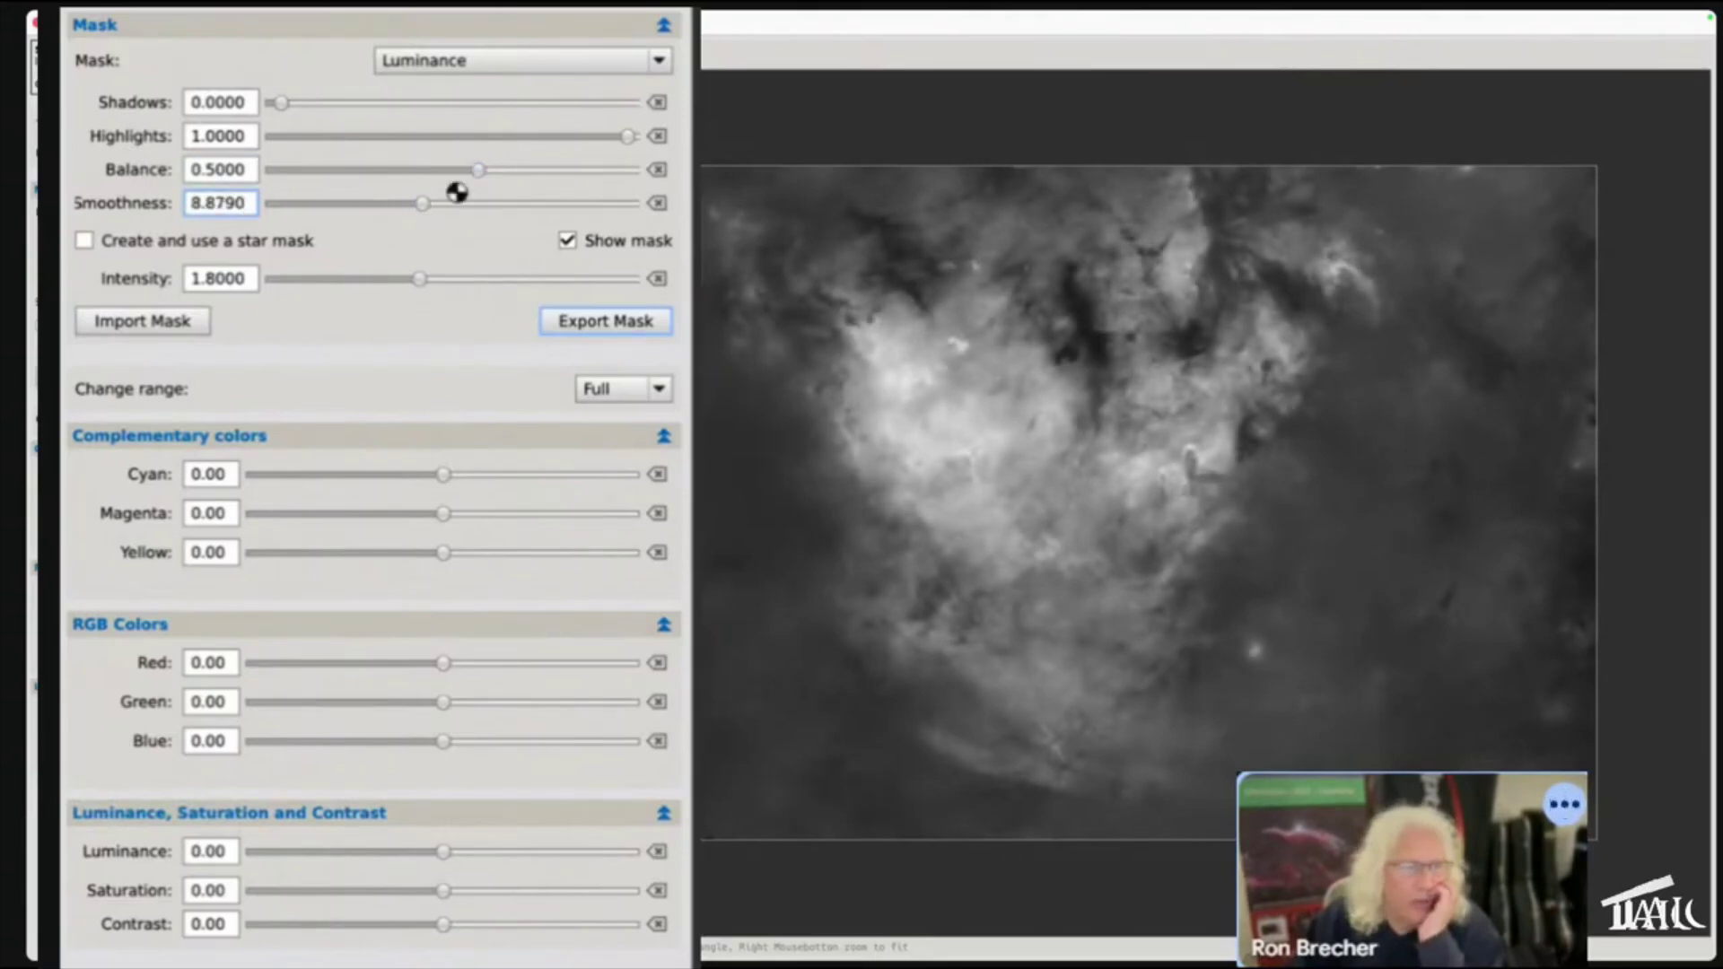